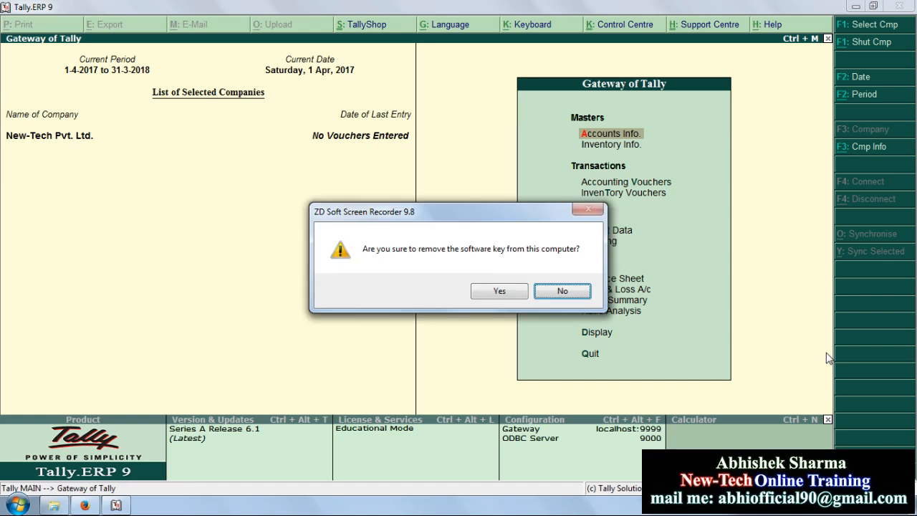
{"action": "left_click", "coordinate": [577, 292]}
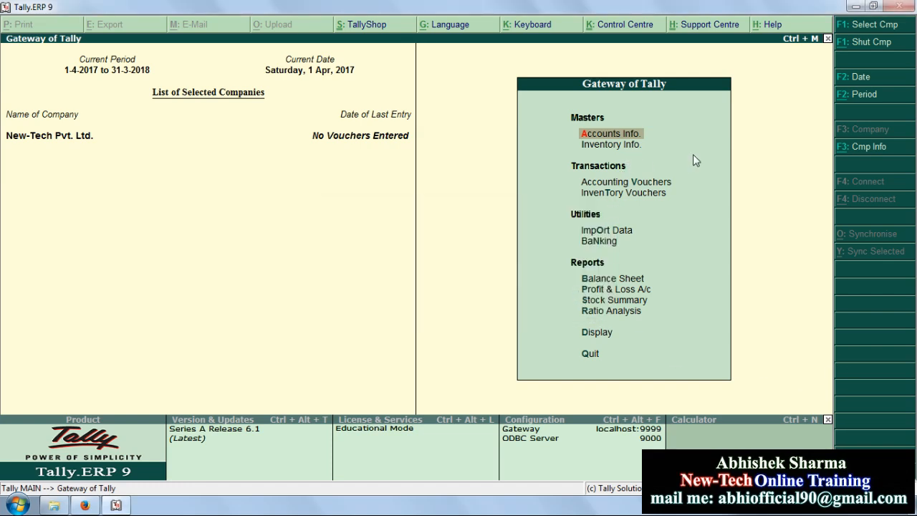
{"action": "key", "text": "Down"}
{"action": "key", "text": "Down"}
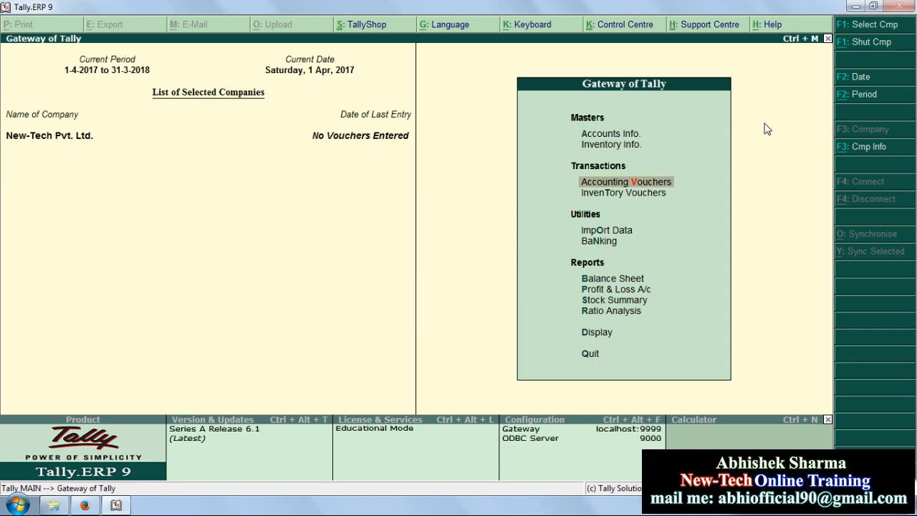
{"action": "key", "text": "Up"}
{"action": "key", "text": "Up"}
{"action": "key", "text": "Return"}
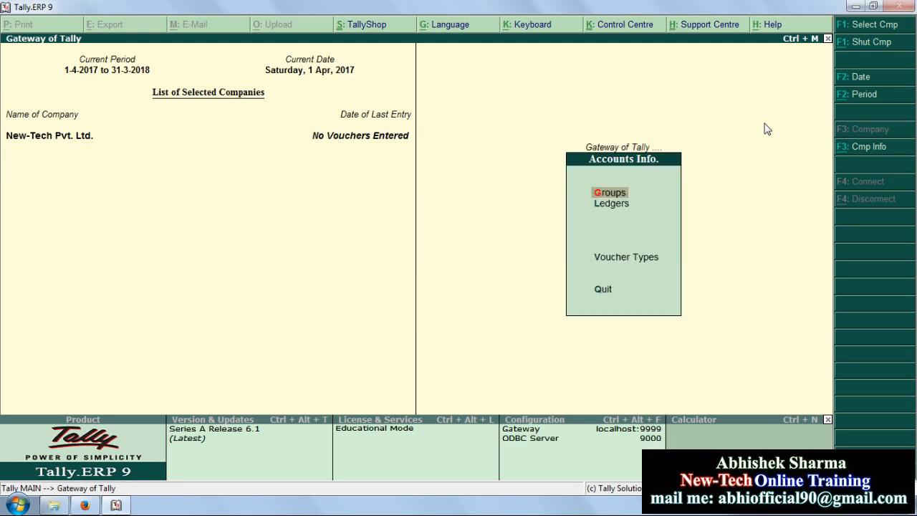
{"action": "key", "text": "Down"}
{"action": "key", "text": "Return"}
{"action": "key", "text": "Return"}
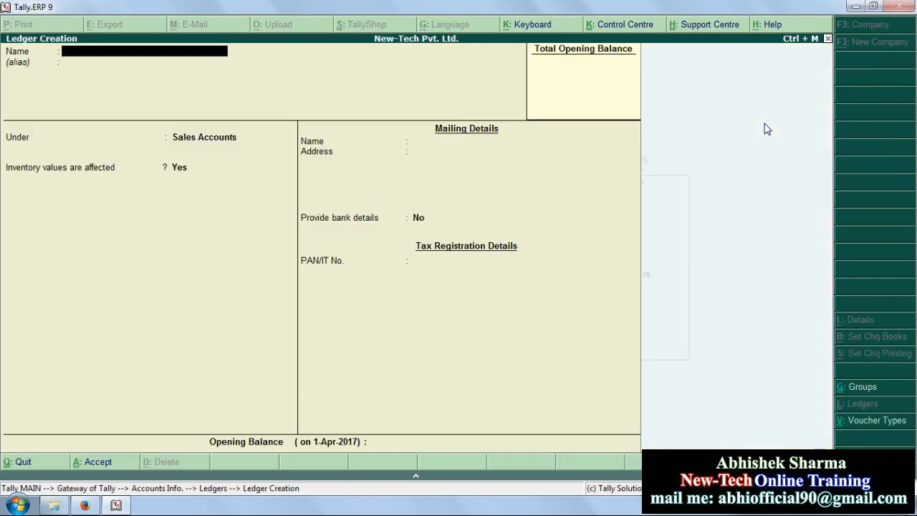
{"action": "key", "text": "Escape"}
{"action": "key", "text": "Return"}
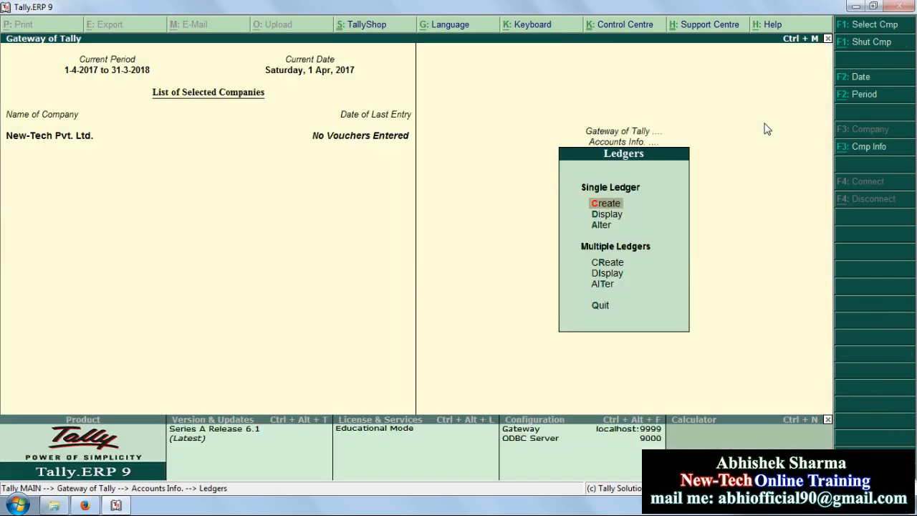
{"action": "key", "text": "Escape"}
{"action": "key", "text": "Escape"}
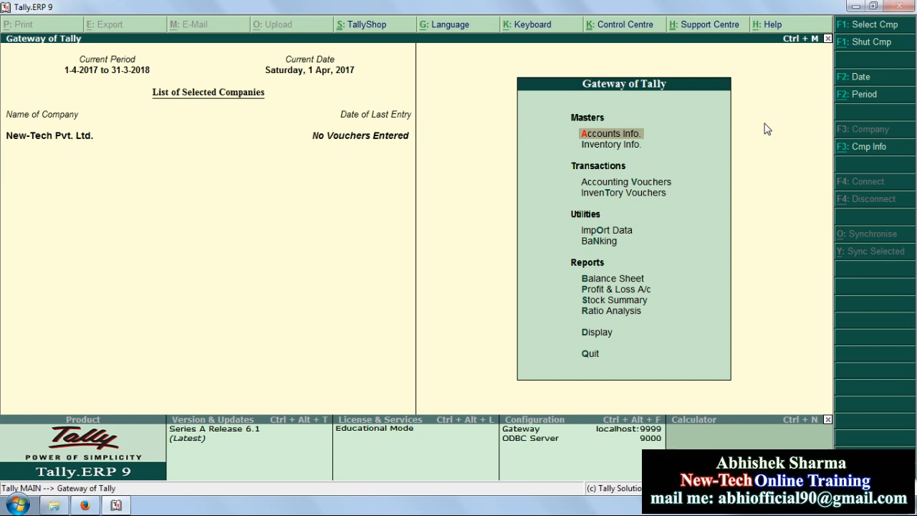
{"action": "key", "text": "Down"}
{"action": "key", "text": "Down"}
{"action": "key", "text": "Down"}
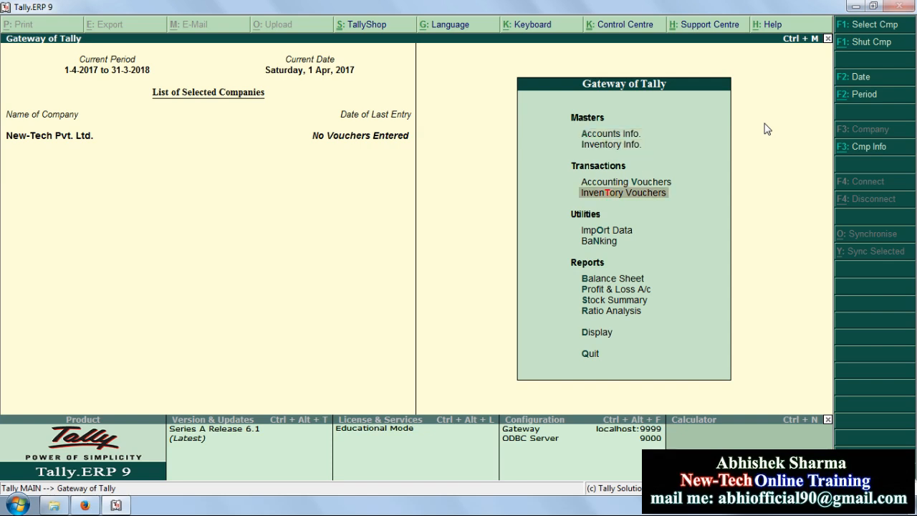
{"action": "key", "text": "Up"}
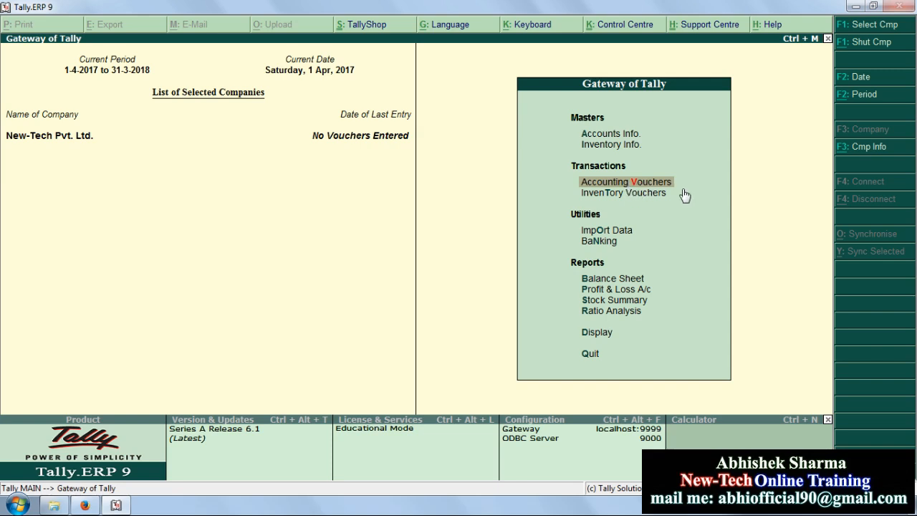
{"action": "key", "text": "Down"}
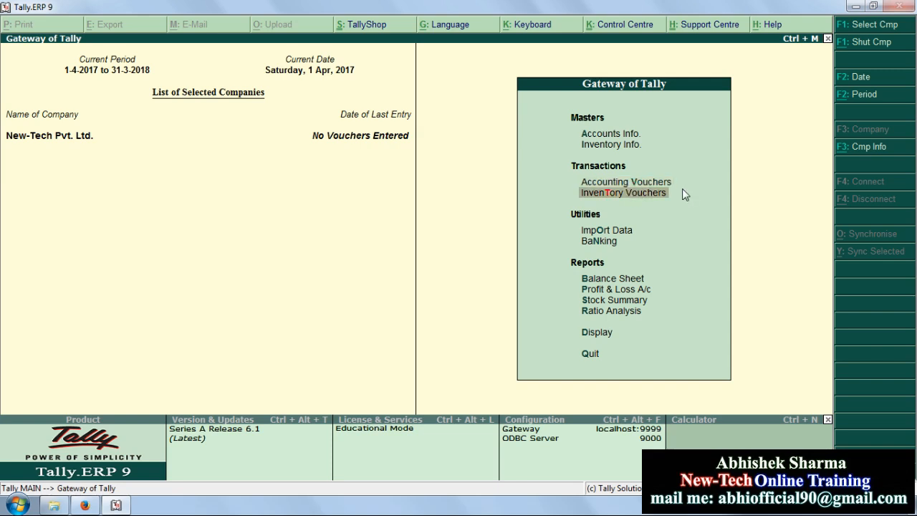
{"action": "key", "text": "Down"}
{"action": "key", "text": "Down"}
{"action": "key", "text": "Up"}
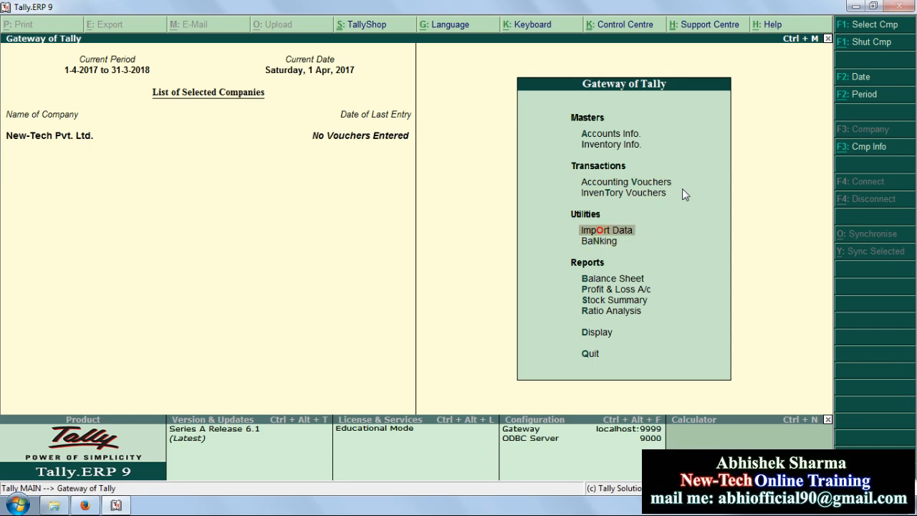
{"action": "key", "text": "Up"}
{"action": "key", "text": "Up"}
{"action": "key", "text": "Up"}
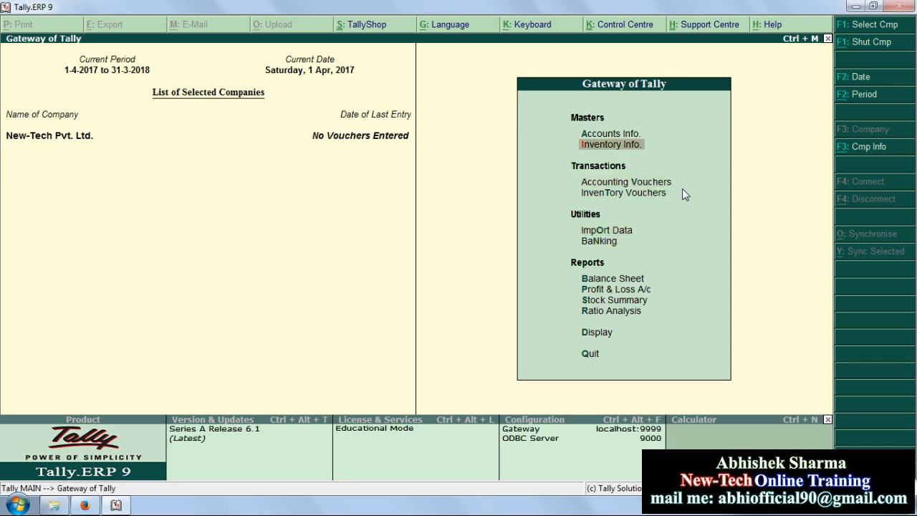
{"action": "key", "text": "Up"}
{"action": "key", "text": "Down"}
{"action": "key", "text": "Down"}
{"action": "key", "text": "Down"}
{"action": "key", "text": "Down"}
{"action": "key", "text": "Up"}
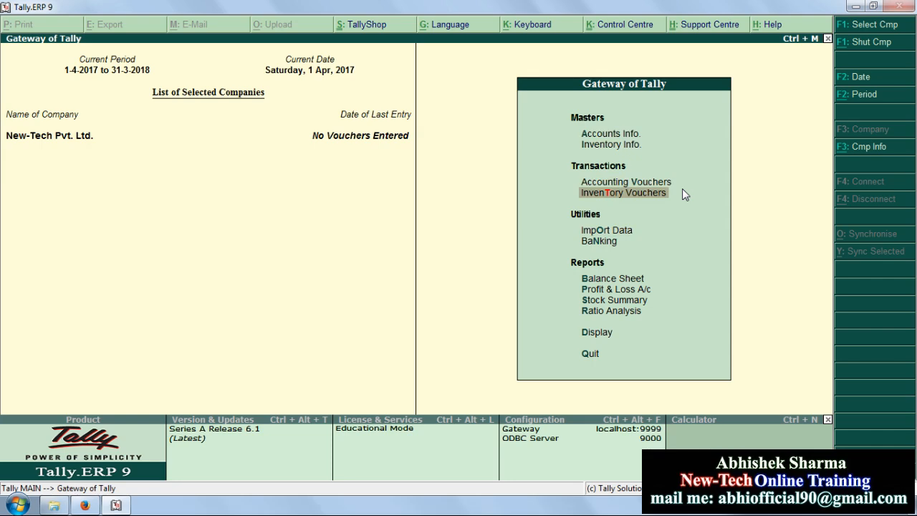
{"action": "key", "text": "a"}
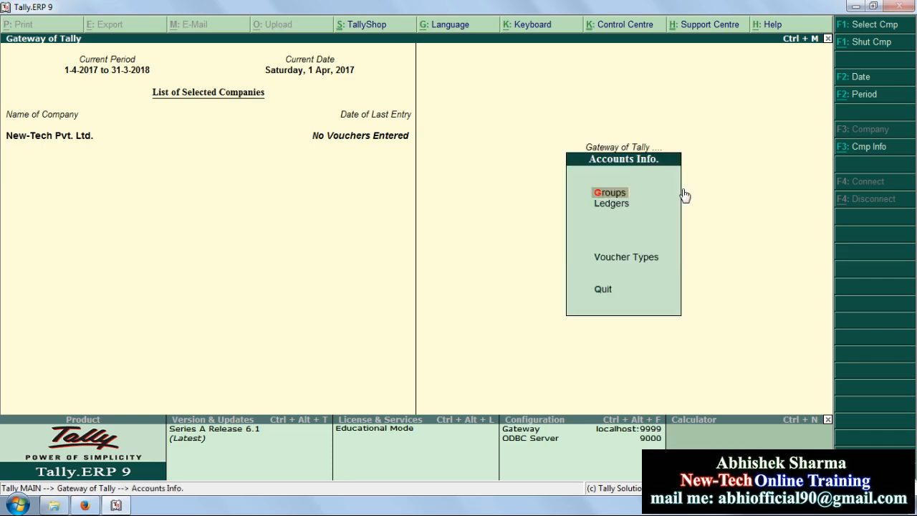
{"action": "key", "text": "l"}
{"action": "key", "text": "c"}
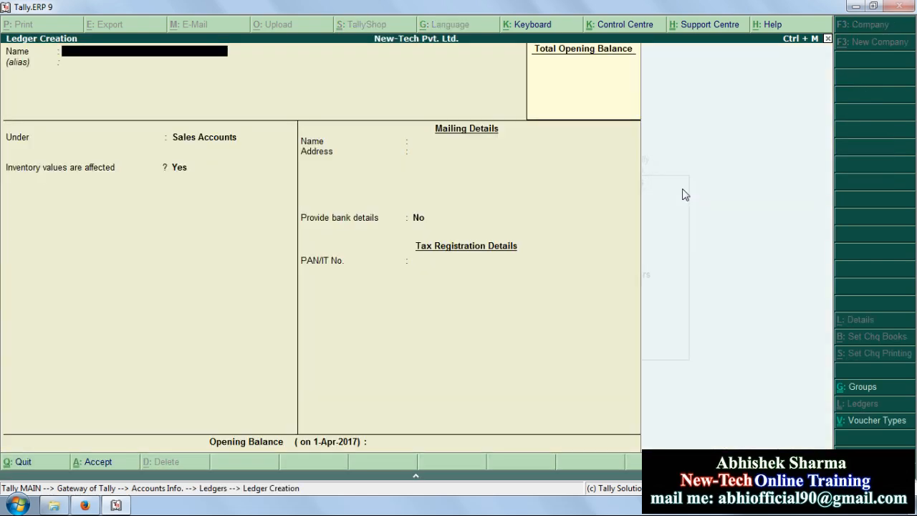
{"action": "key", "text": "Escape"}
{"action": "key", "text": "y"}
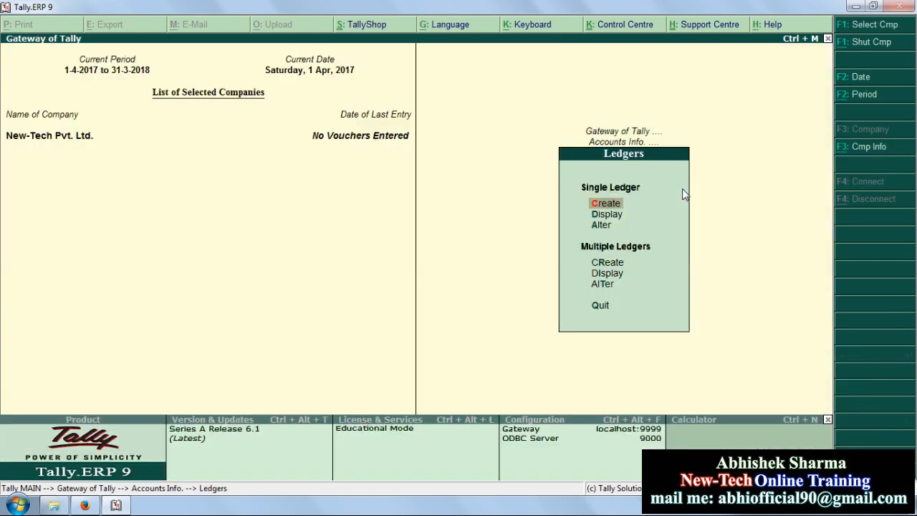
{"action": "key", "text": "Escape"}
{"action": "key", "text": "Escape"}
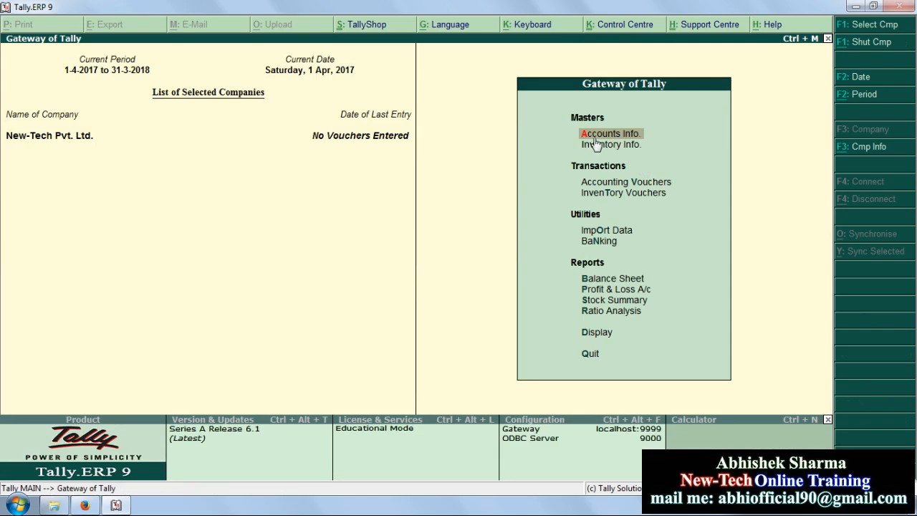
{"action": "left_click", "coordinate": [594, 136]}
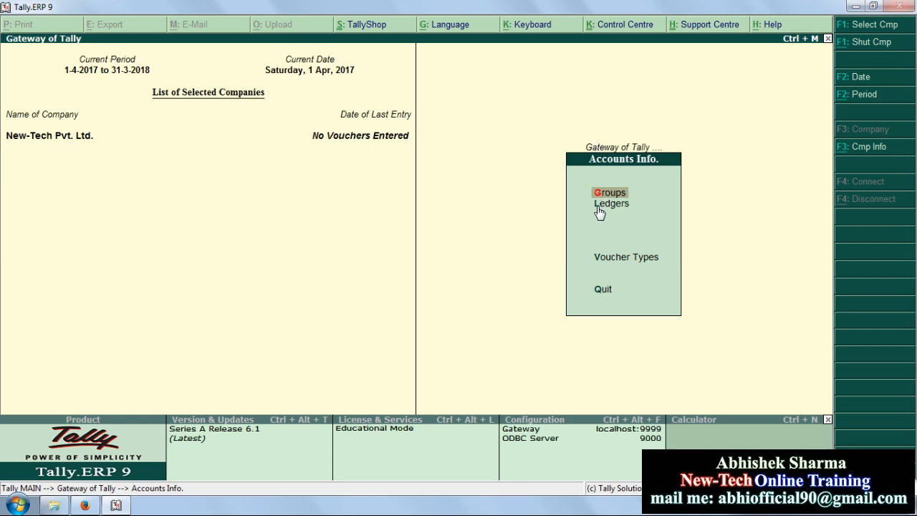
{"action": "key", "text": "Down"}
{"action": "left_click", "coordinate": [601, 210]}
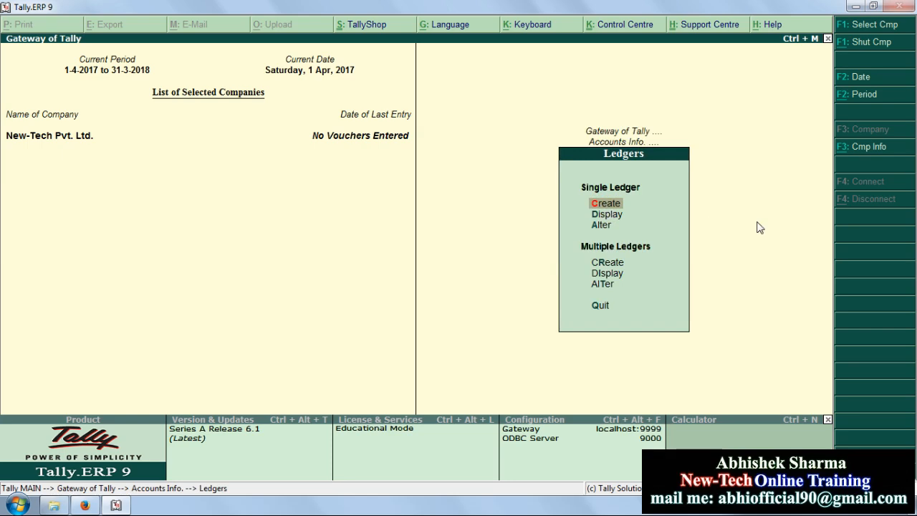
{"action": "key", "text": "Escape"}
{"action": "key", "text": "Escape"}
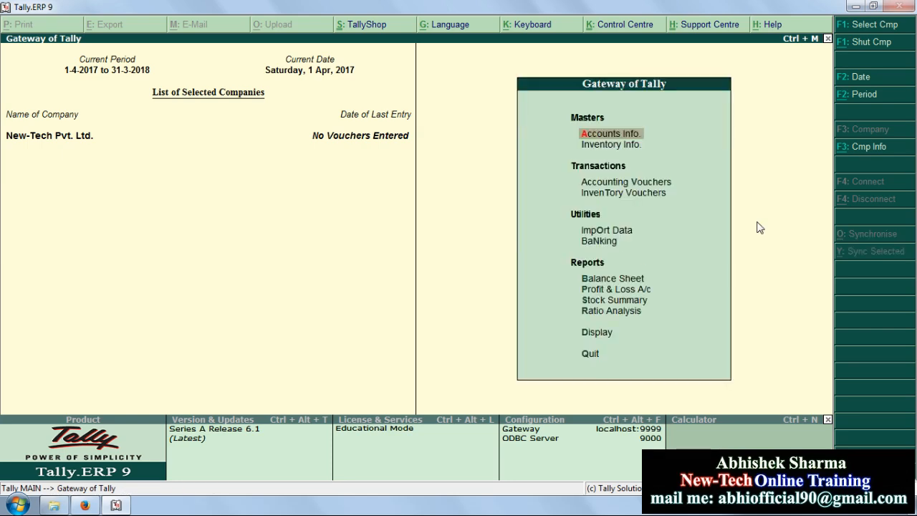
Start creating a single ledger and name it Purchase A/c, without an alias.
{"action": "key", "text": "a"}
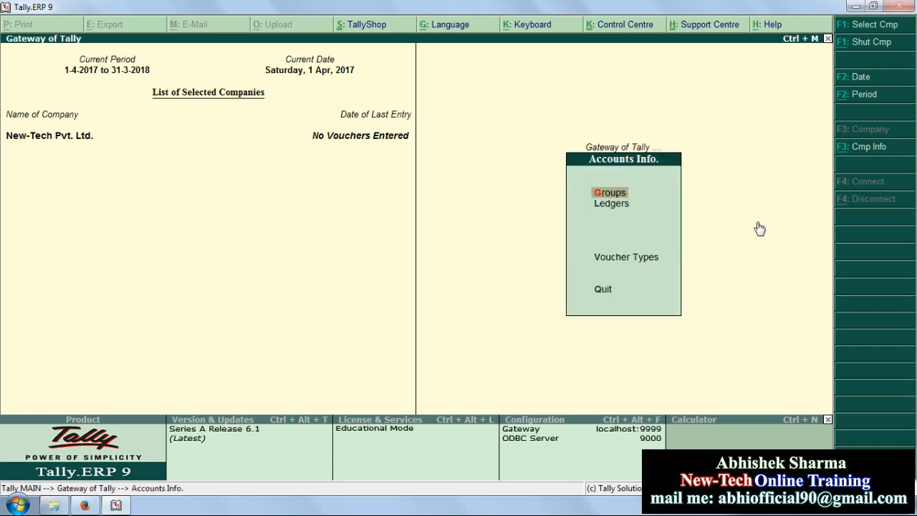
{"action": "key", "text": "l"}
{"action": "key", "text": "c"}
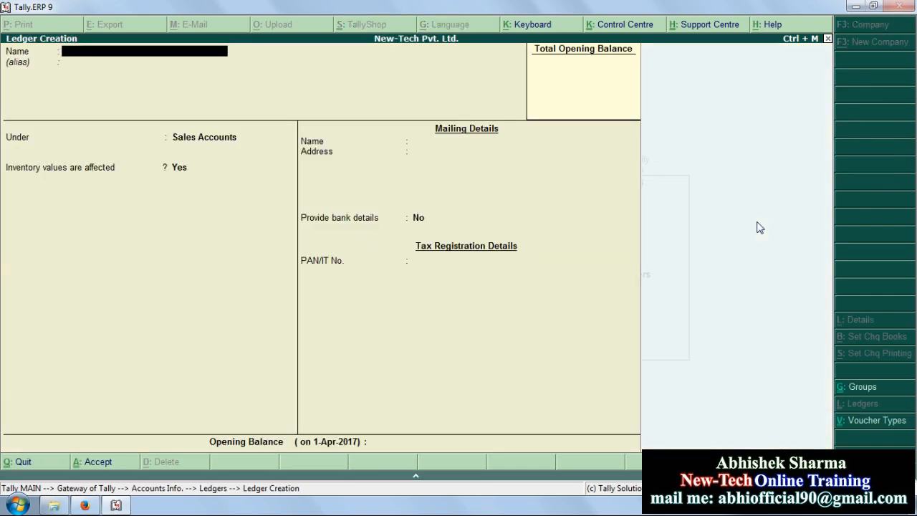
{"action": "type", "text": "Purchase A/c"}
{"action": "key", "text": "Return"}
{"action": "key", "text": "Return"}
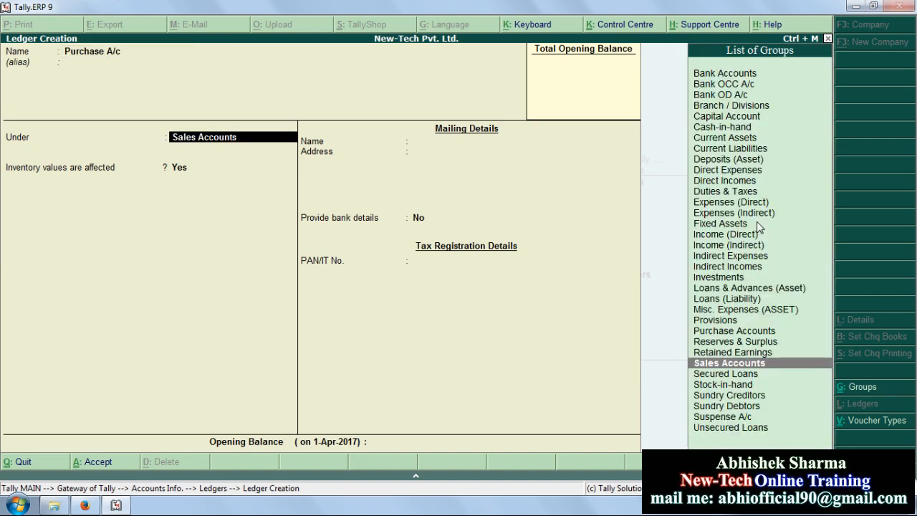
Place the Purchase A/c ledger under the Purchase Accounts group and save it with the remaining defaults.
{"action": "key", "text": "Up"}
{"action": "key", "text": "Up"}
{"action": "key", "text": "Up"}
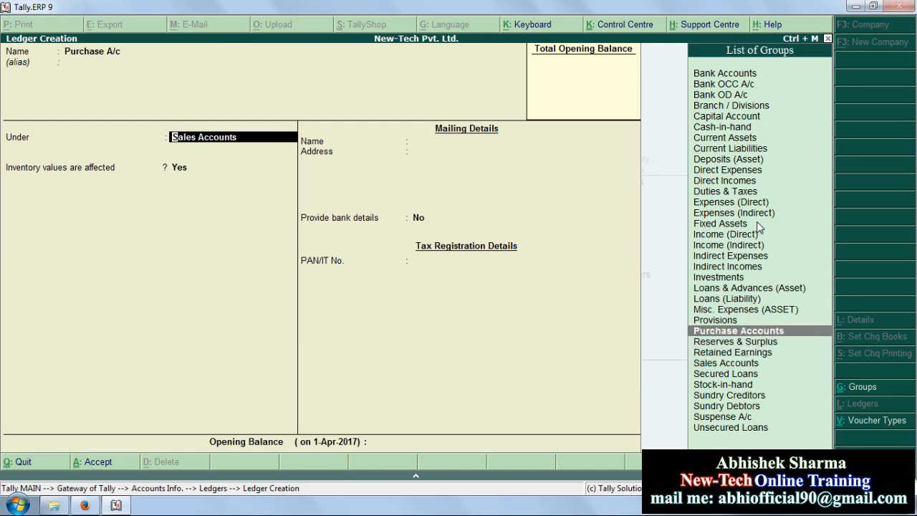
{"action": "key", "text": "Return"}
{"action": "key", "text": "Return"}
{"action": "key", "text": "Return"}
{"action": "key", "text": "Return"}
{"action": "key", "text": "Return"}
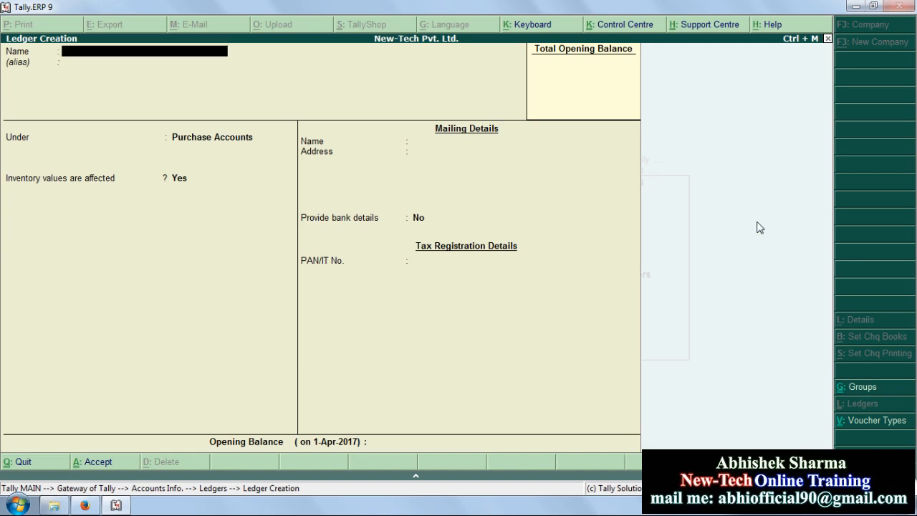
Name the next ledger Sales A/c, without an alias, and place it under the Sales Accounts group.
{"action": "type", "text": "Sales A/c"}
{"action": "key", "text": "Return"}
{"action": "key", "text": "Return"}
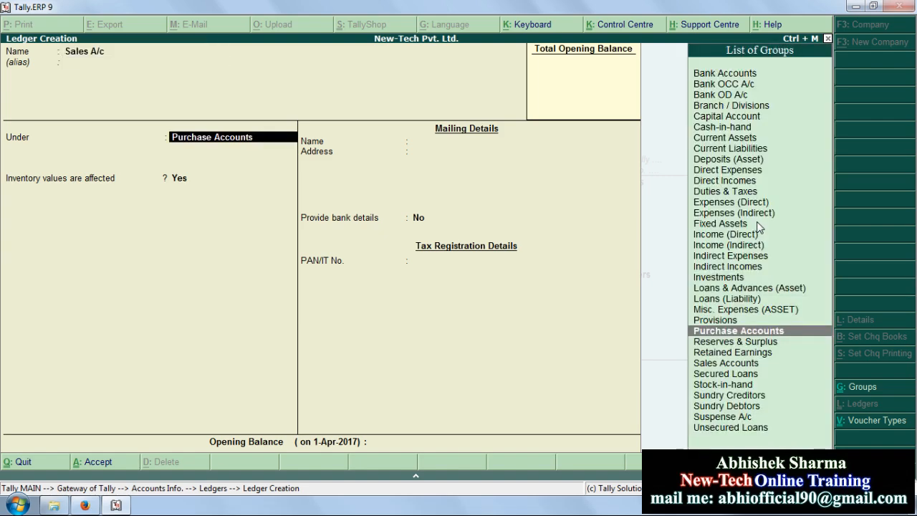
{"action": "key", "text": "Down"}
{"action": "key", "text": "Down"}
{"action": "key", "text": "Down"}
{"action": "key", "text": "Down"}
{"action": "key", "text": "Down"}
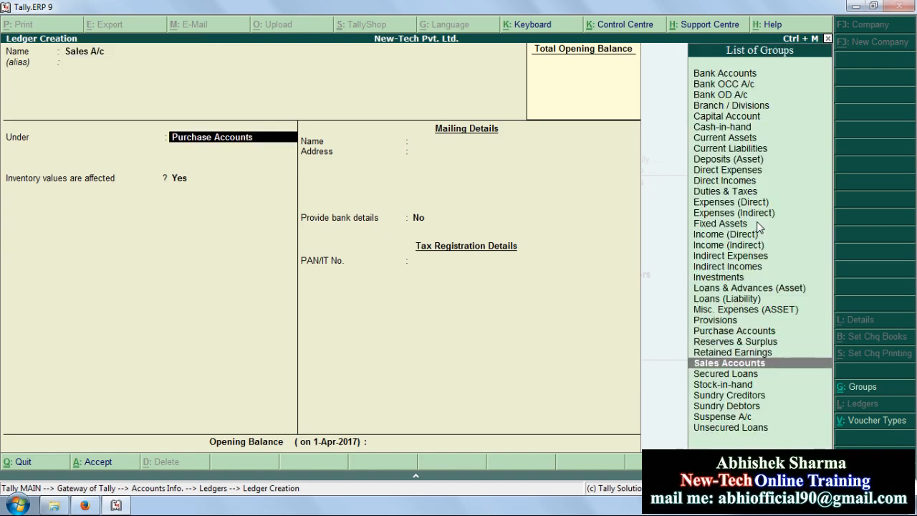
{"action": "key", "text": "Up"}
{"action": "key", "text": "Up"}
{"action": "key", "text": "Return"}
Save the Sales A/c ledger with the remaining defaults and return to the Gateway of Tally.
{"action": "key", "text": "Return"}
{"action": "key", "text": "Return"}
{"action": "key", "text": "Return"}
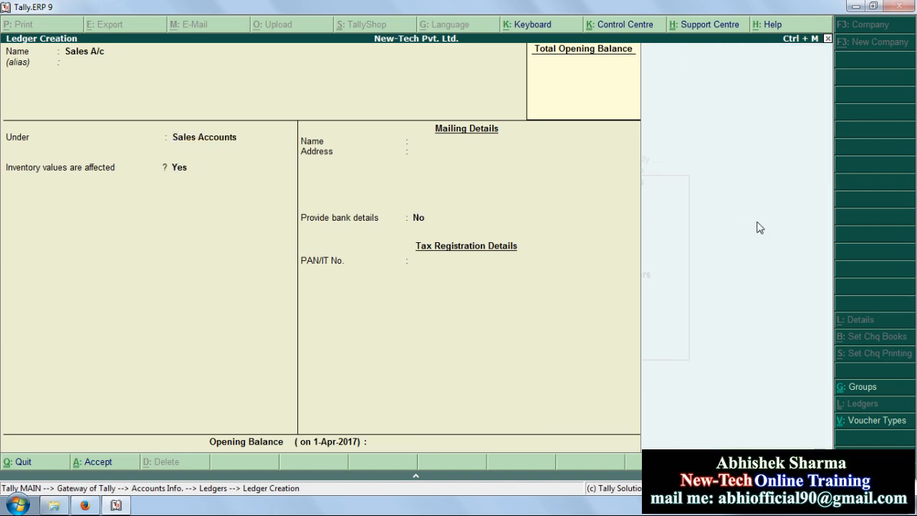
{"action": "key", "text": "Escape"}
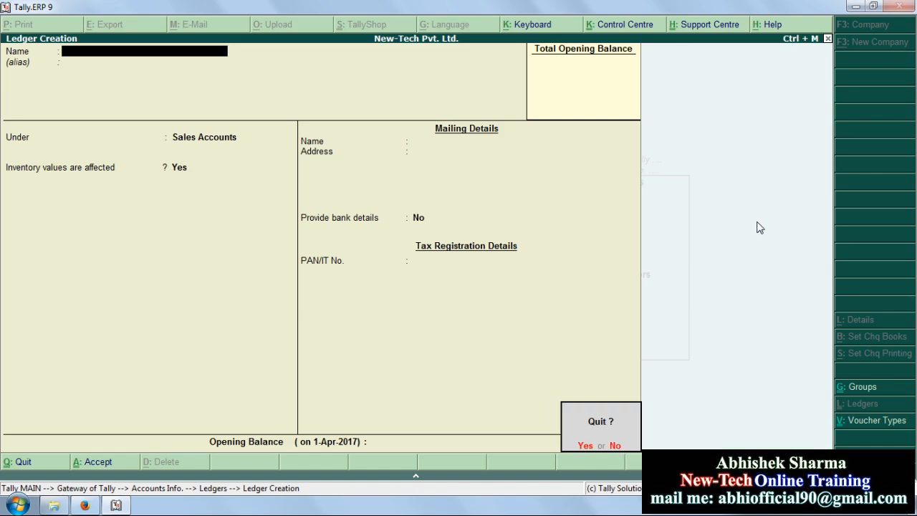
{"action": "key", "text": "Return"}
{"action": "key", "text": "Escape"}
{"action": "key", "text": "Escape"}
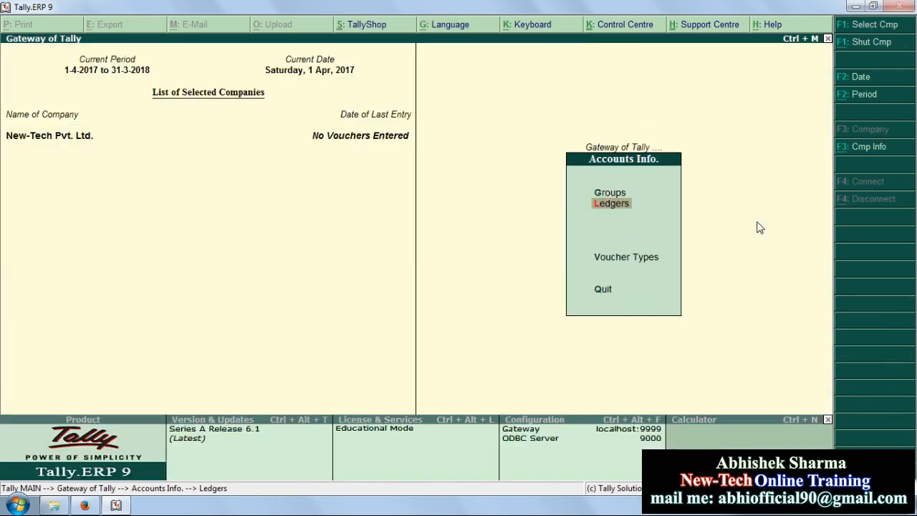
Create a single stock group named Bpl under Primary, without an alias and without adding item quantities.
{"action": "key", "text": "Down"}
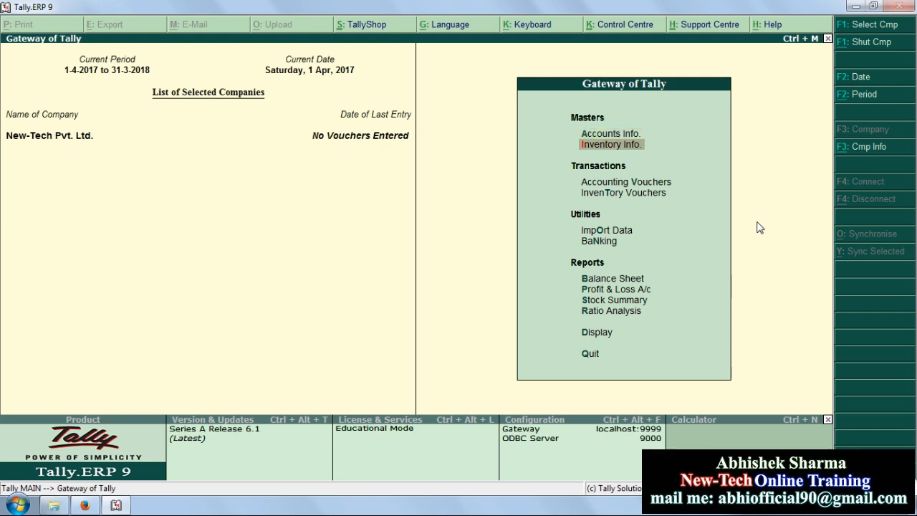
{"action": "key", "text": "Return"}
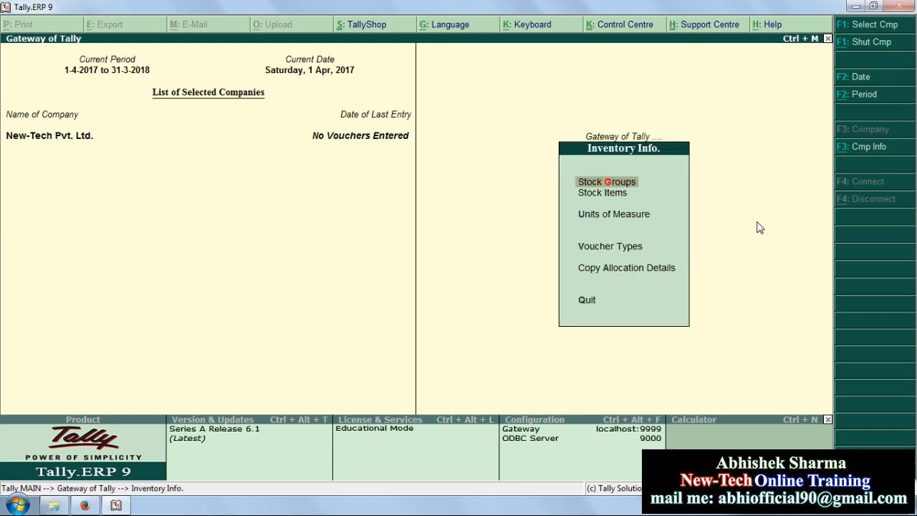
{"action": "key", "text": "Return"}
{"action": "key", "text": "Return"}
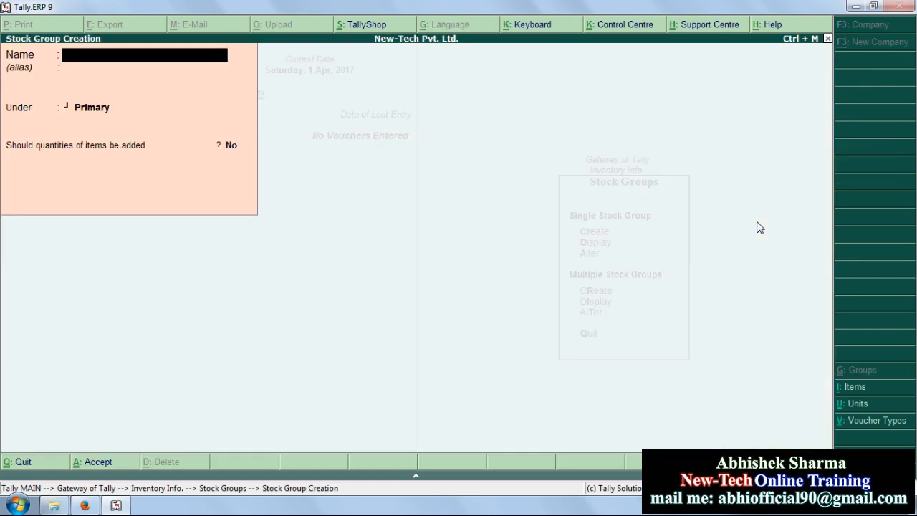
{"action": "type", "text": "Bpl"}
{"action": "key", "text": "Return"}
{"action": "key", "text": "Return"}
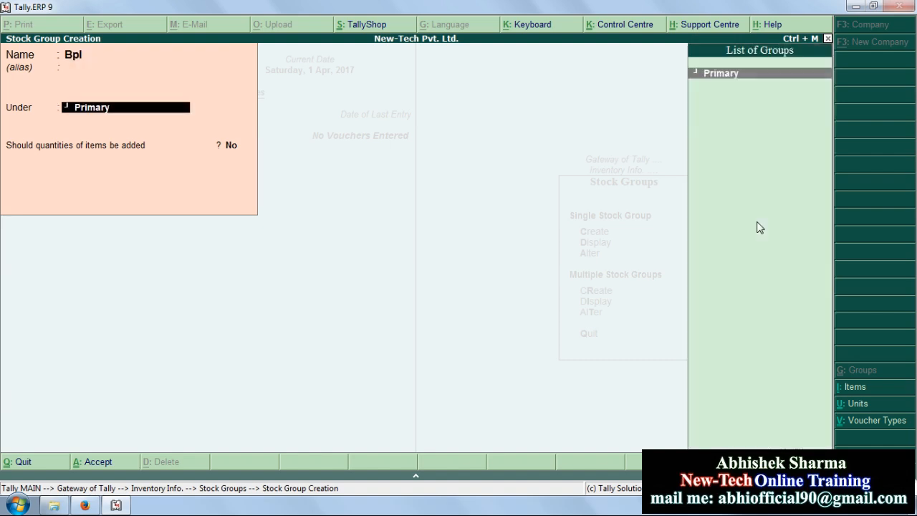
{"action": "key", "text": "Return"}
{"action": "key", "text": "Return"}
{"action": "key", "text": "Return"}
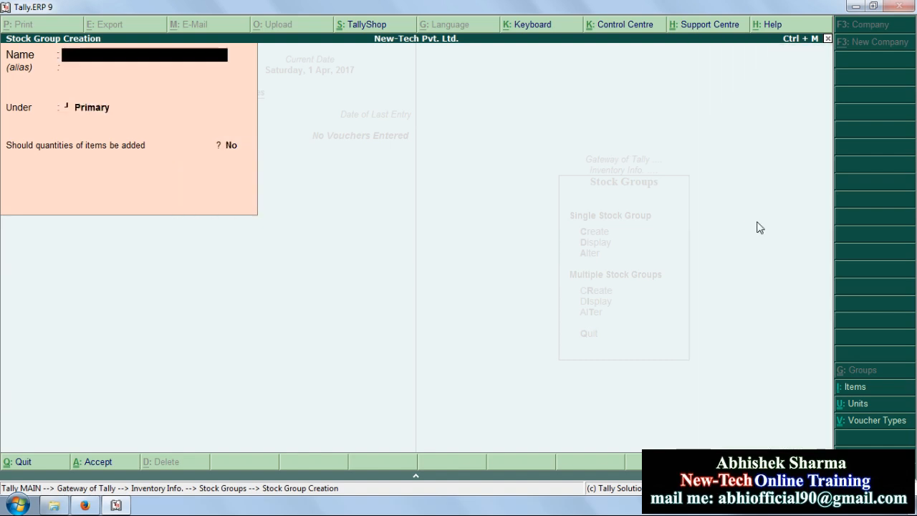
{"action": "key", "text": "Escape"}
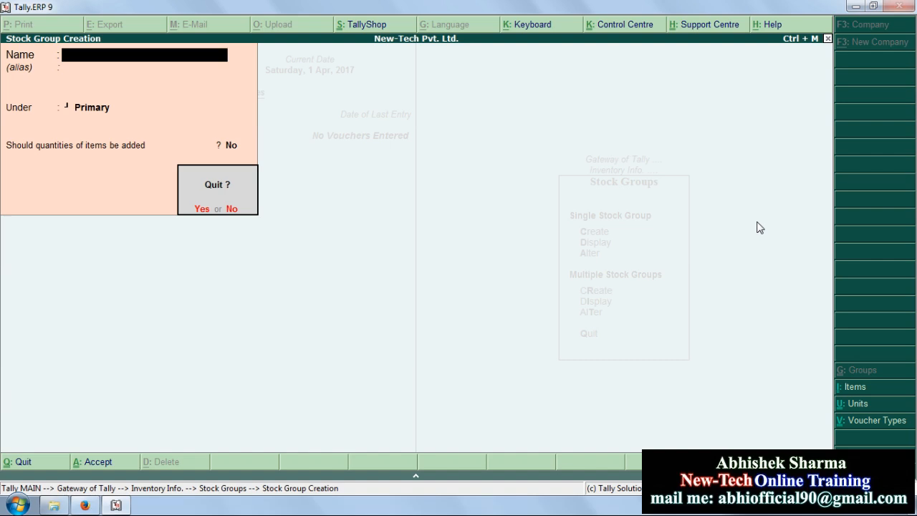
Leave stock group creation and open the creation form for a new unit of measure.
{"action": "key", "text": "y"}
{"action": "key", "text": "Escape"}
{"action": "key", "text": "Down"}
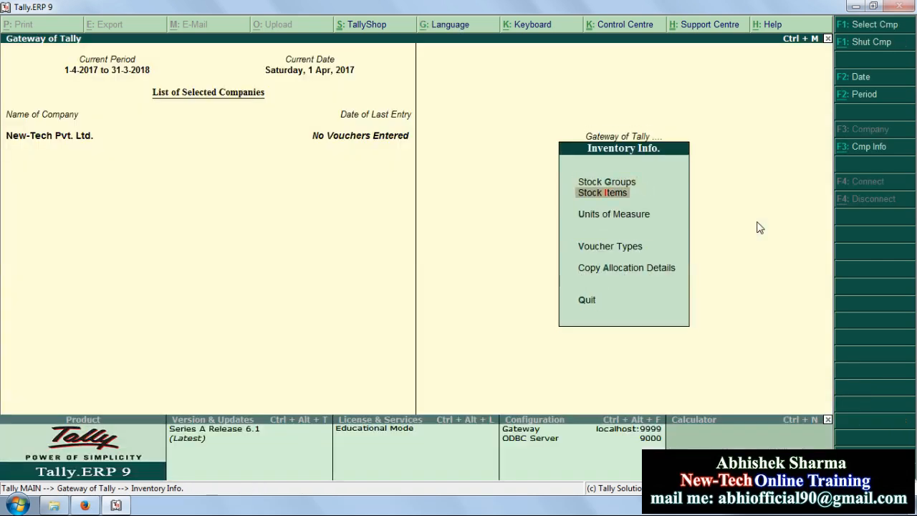
{"action": "key", "text": "Down"}
{"action": "key", "text": "Return"}
{"action": "key", "text": "Return"}
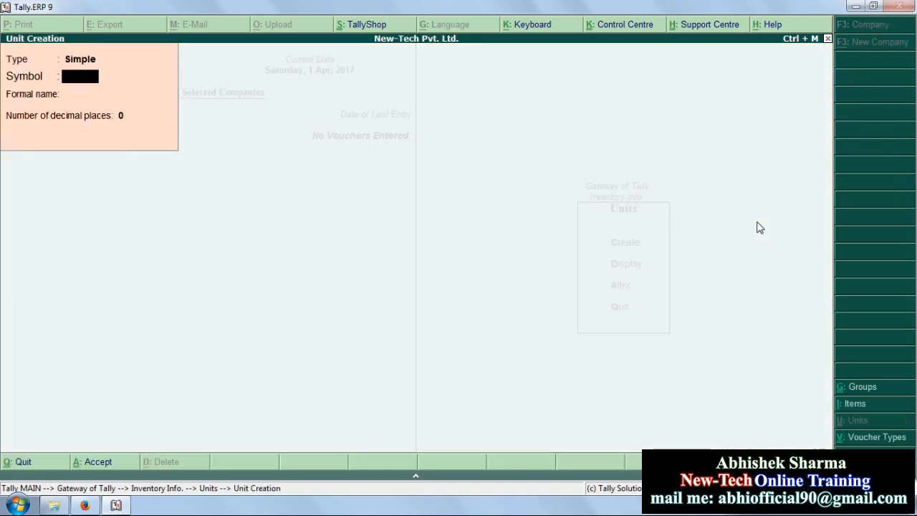
Enter Pcs as the symbol of the simple unit.
{"action": "type", "text": "Pcs"}
{"action": "key", "text": "BackSpace"}
{"action": "key", "text": "BackSpace"}
{"action": "key", "text": "BackSpace"}
{"action": "type", "text": "Nos"}
{"action": "key", "text": "BackSpace"}
{"action": "key", "text": "BackSpace"}
{"action": "key", "text": "BackSpace"}
{"action": "type", "text": "Pcs"}
{"action": "key", "text": "Return"}
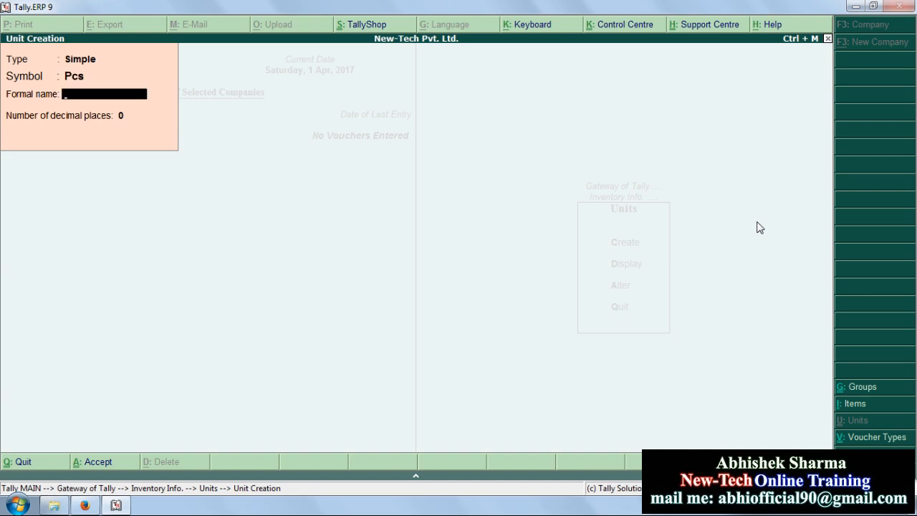
Give the unit the formal name Piece with 0 decimal places, save it and leave unit creation.
{"action": "type", "text": "Piece"}
{"action": "key", "text": "Return"}
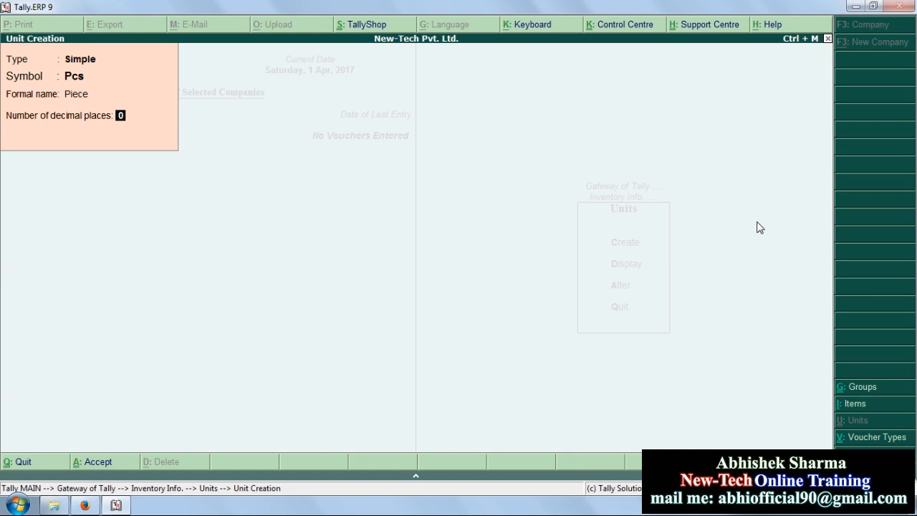
{"action": "key", "text": "Return"}
{"action": "key", "text": "Return"}
{"action": "key", "text": "Escape"}
{"action": "key", "text": "Return"}
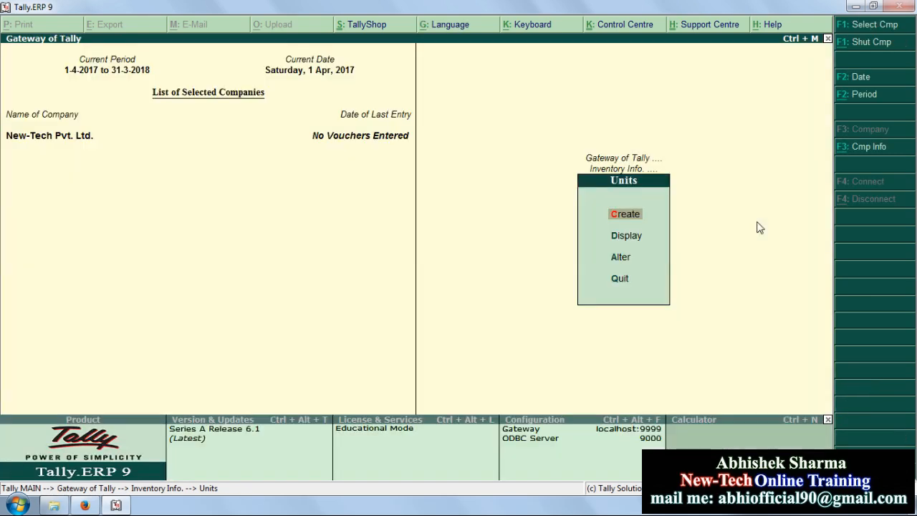
Start a single stock item named Tv "21" inch, without an alias.
{"action": "key", "text": "Escape"}
{"action": "key", "text": "Up"}
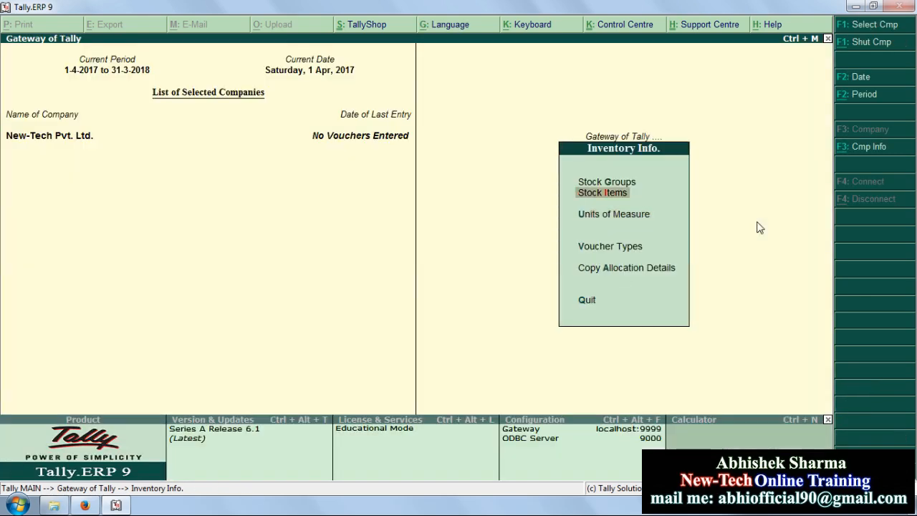
{"action": "key", "text": "Return"}
{"action": "key", "text": "Return"}
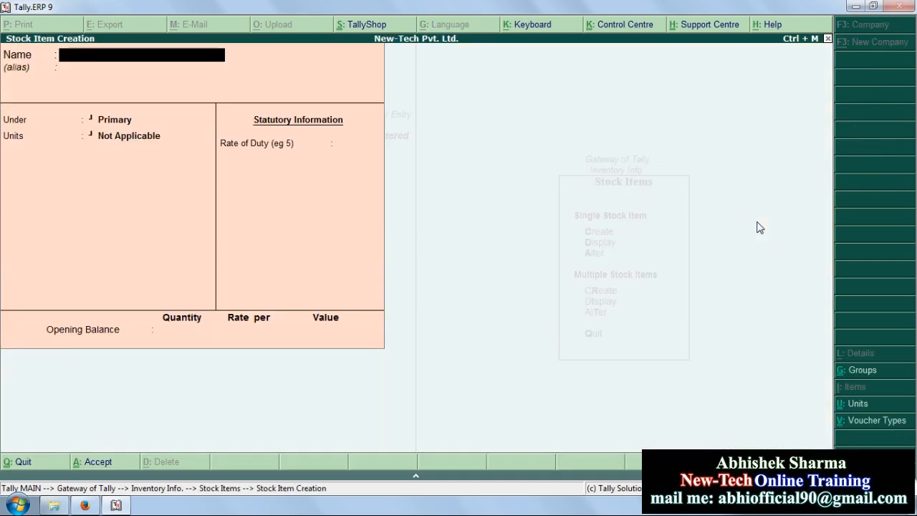
{"action": "type", "text": "Tv \"21\" inch"}
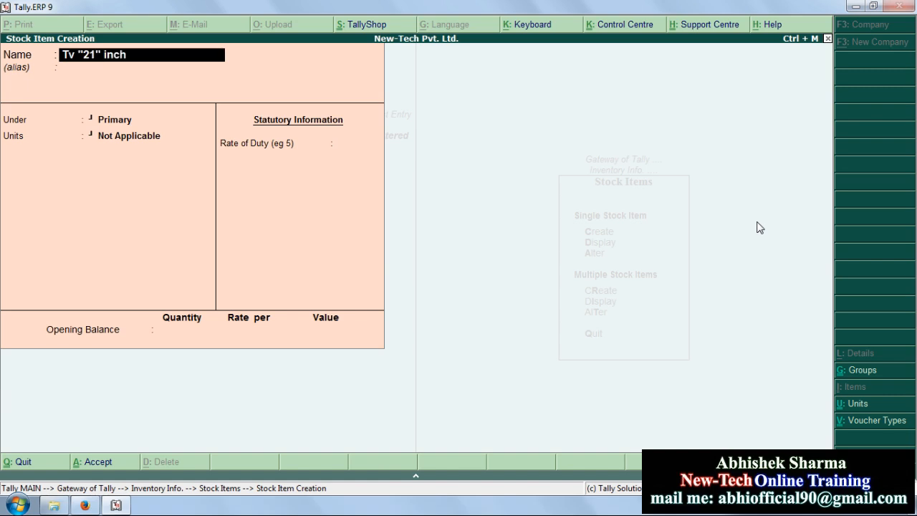
{"action": "key", "text": "Return"}
{"action": "key", "text": "Return"}
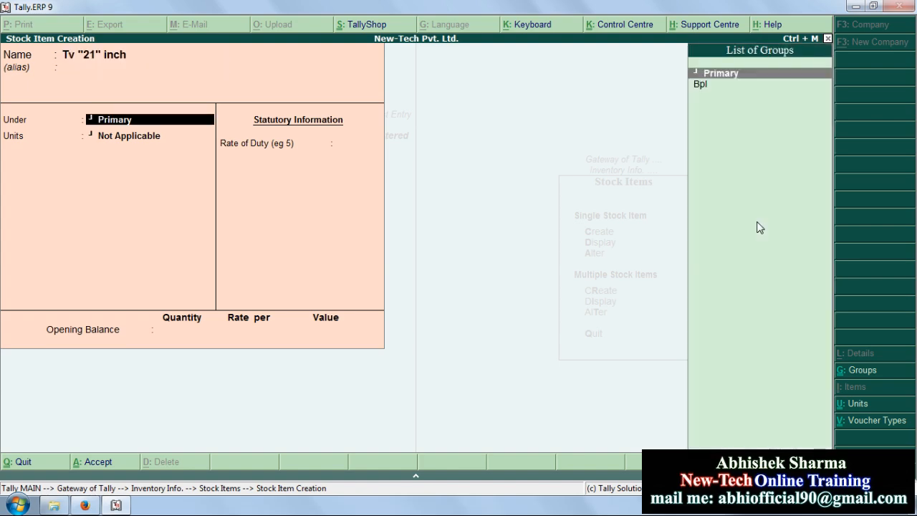
Place the Tv "21" inch item under the Bpl group and set its units to Pcs.
{"action": "key", "text": "Down"}
{"action": "key", "text": "Return"}
{"action": "key", "text": "Down"}
{"action": "key", "text": "Return"}
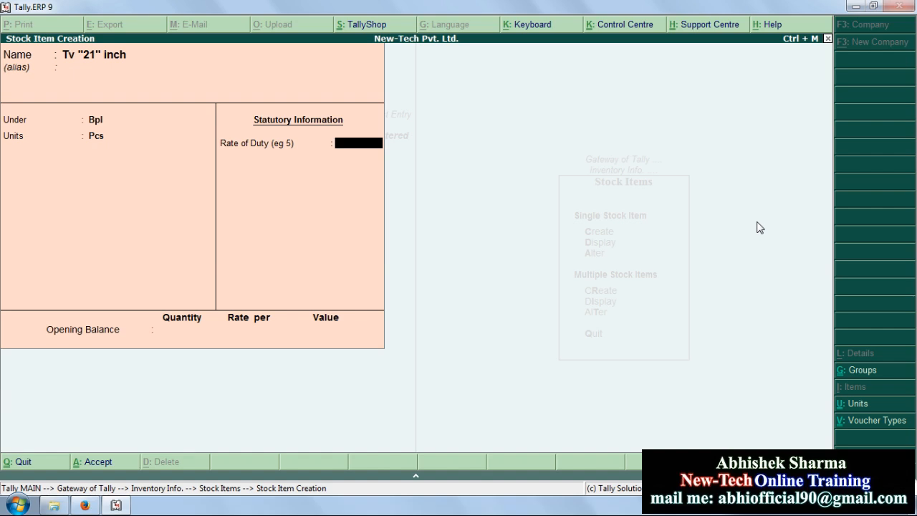
Save the stock item without a duty rate or opening balance and return to the Gateway of Tally.
{"action": "key", "text": "Return"}
{"action": "key", "text": "Return"}
{"action": "key", "text": "Return"}
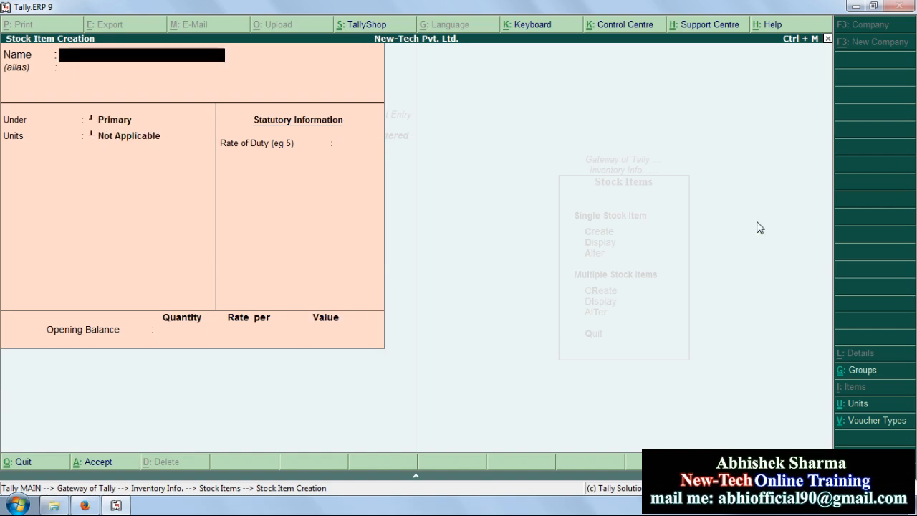
{"action": "key", "text": "Escape"}
{"action": "key", "text": "Return"}
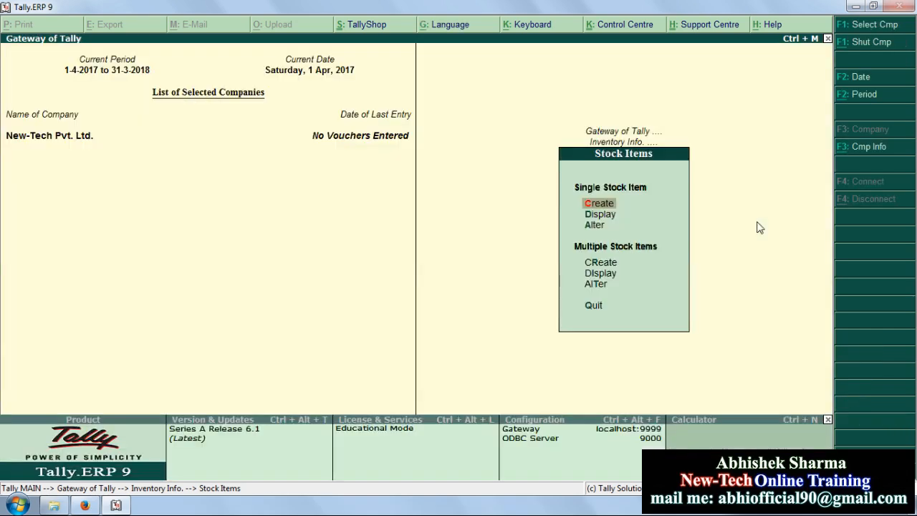
{"action": "key", "text": "Escape"}
{"action": "key", "text": "Escape"}
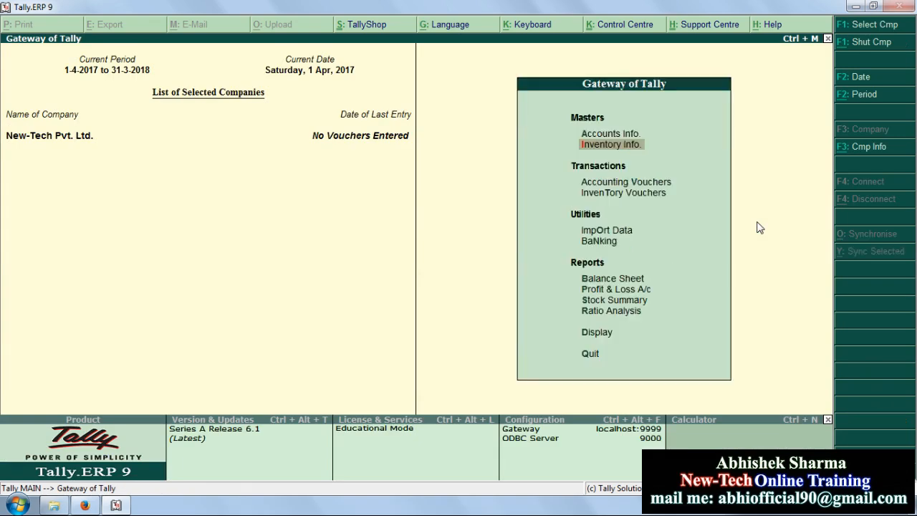
Start a new single ledger in the accounts masters and name it Icici Bank.
{"action": "key", "text": "Up"}
{"action": "key", "text": "Return"}
{"action": "key", "text": "Down"}
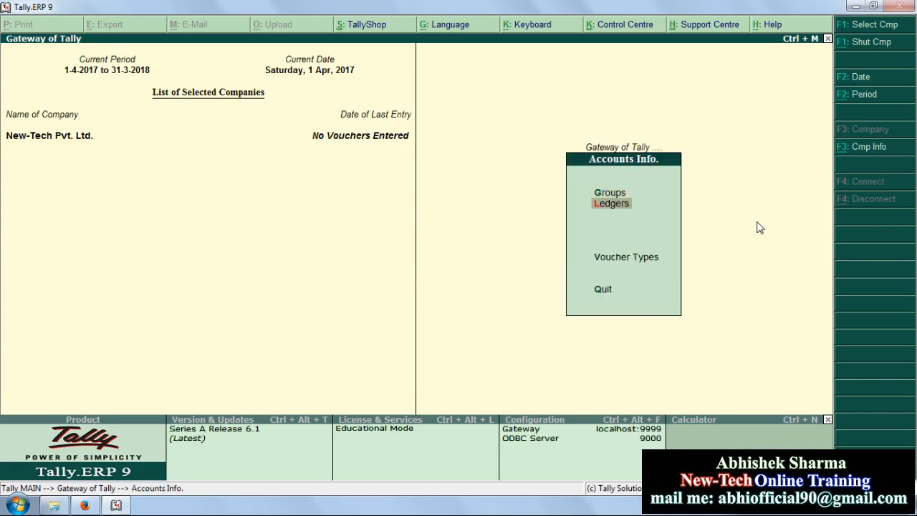
{"action": "key", "text": "Return"}
{"action": "key", "text": "Return"}
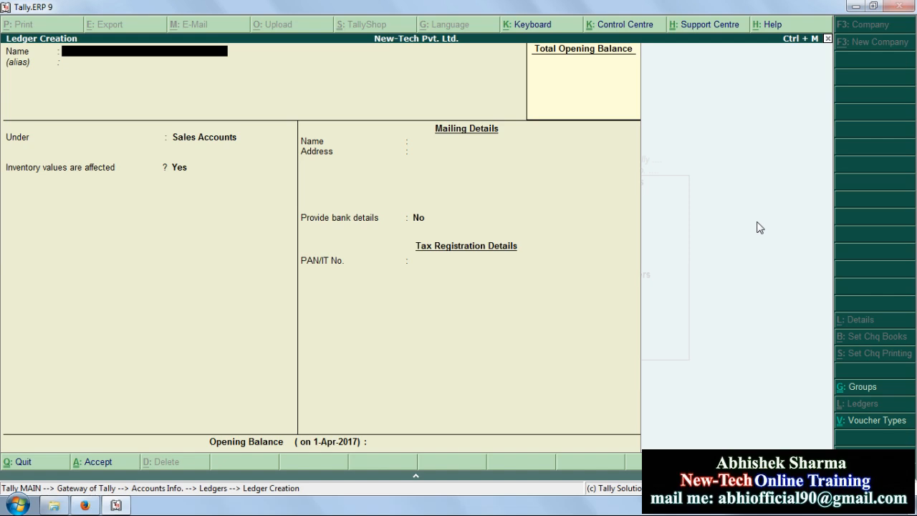
{"action": "type", "text": "cici Bank"}
{"action": "key", "text": "Return"}
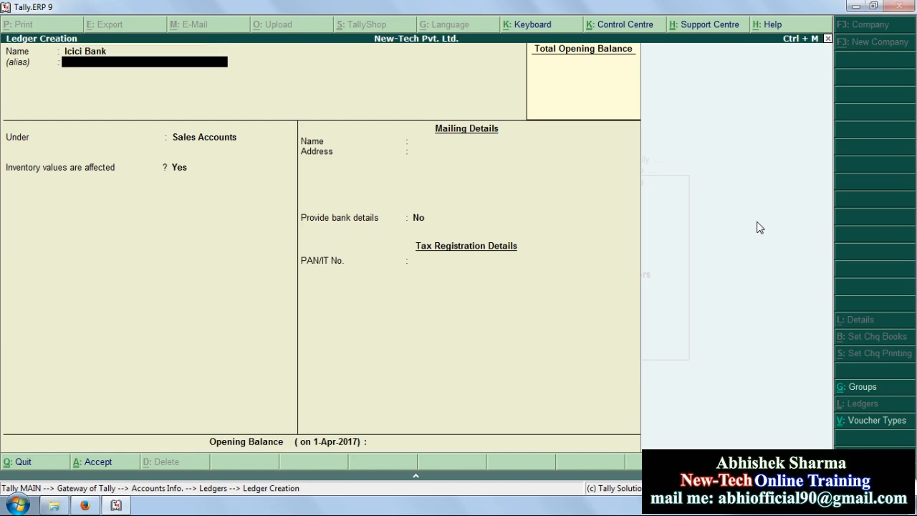
Leave the Icici Bank ledger's alias empty and place it under the Bank Accounts group.
{"action": "key", "text": "Return"}
{"action": "key", "text": "Up"}
{"action": "key", "text": "Up"}
{"action": "key", "text": "Up"}
{"action": "key", "text": "Up"}
{"action": "key", "text": "Up"}
{"action": "key", "text": "Up"}
{"action": "key", "text": "Up"}
{"action": "key", "text": "Up"}
{"action": "key", "text": "Up"}
{"action": "key", "text": "Up"}
{"action": "key", "text": "Up"}
{"action": "key", "text": "Up"}
{"action": "key", "text": "Up"}
{"action": "key", "text": "Up"}
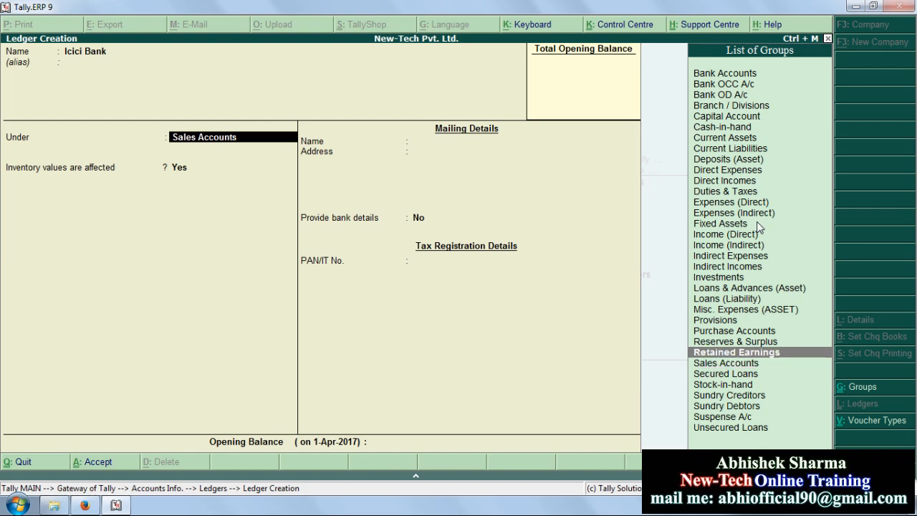
{"action": "key", "text": "Up"}
{"action": "key", "text": "Up"}
{"action": "key", "text": "Up"}
{"action": "key", "text": "Up"}
{"action": "key", "text": "Up"}
{"action": "key", "text": "Up"}
{"action": "key", "text": "Up"}
{"action": "key", "text": "Up"}
{"action": "key", "text": "Up"}
{"action": "key", "text": "Up"}
{"action": "key", "text": "Up"}
{"action": "key", "text": "Up"}
{"action": "key", "text": "Up"}
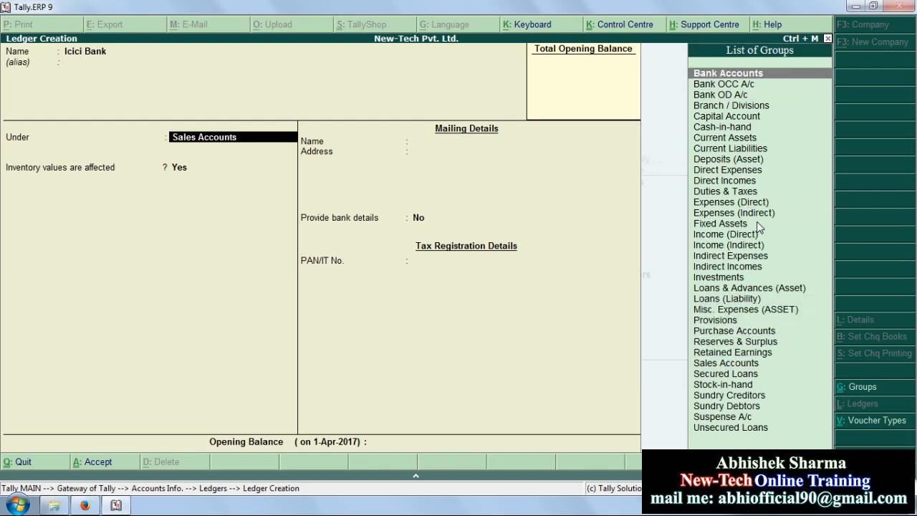
{"action": "key", "text": "Return"}
Save the Icici Bank ledger with the default bank and mailing details and leave ledger creation.
{"action": "key", "text": "Return"}
{"action": "key", "text": "Return"}
{"action": "key", "text": "Return"}
{"action": "key", "text": "Return"}
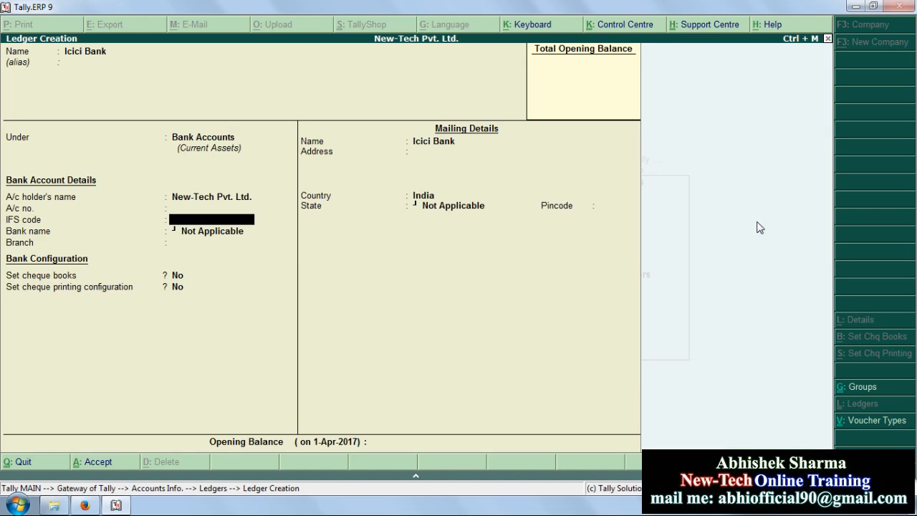
{"action": "key", "text": "Return"}
{"action": "key", "text": "Return"}
{"action": "key", "text": "Return"}
{"action": "key", "text": "Return"}
{"action": "key", "text": "Return"}
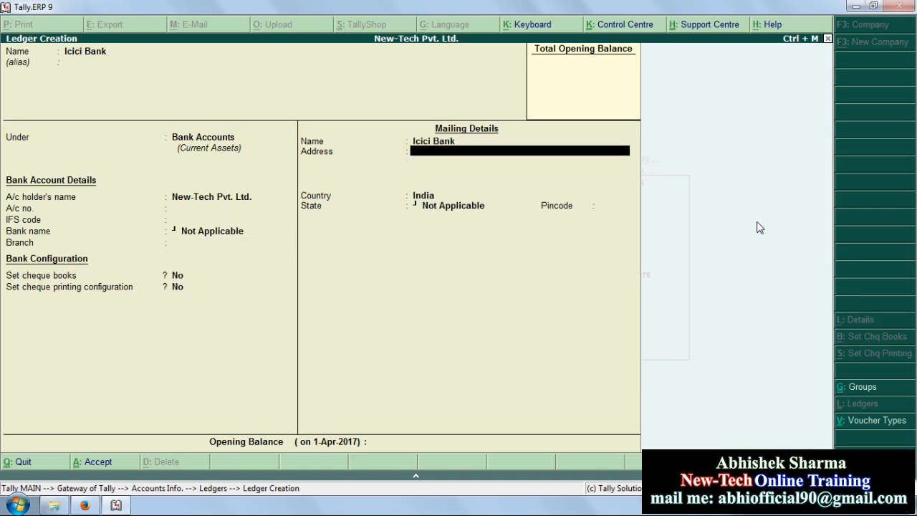
{"action": "key", "text": "Return"}
{"action": "key", "text": "Return"}
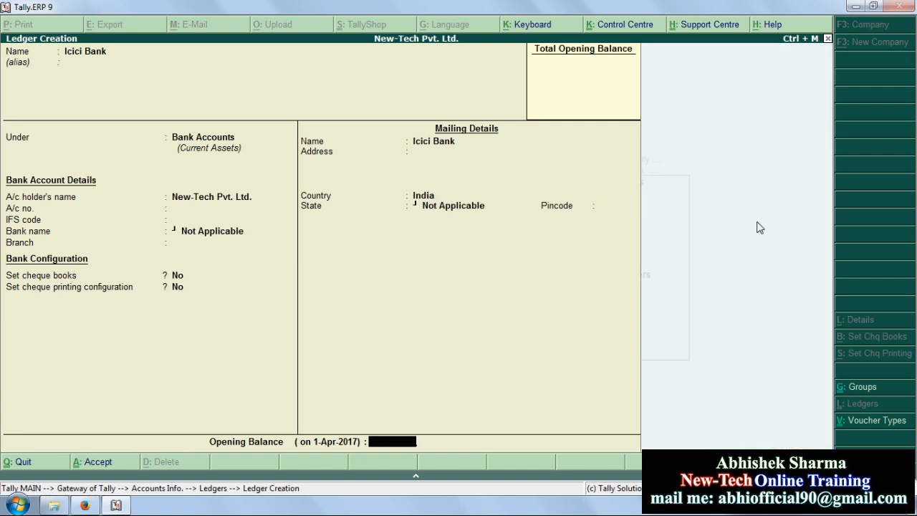
{"action": "key", "text": "Return"}
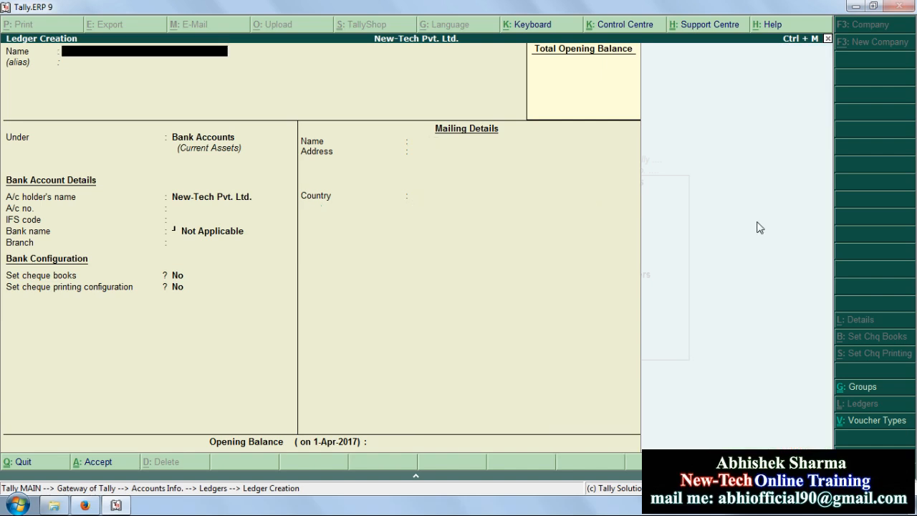
{"action": "key", "text": "Escape"}
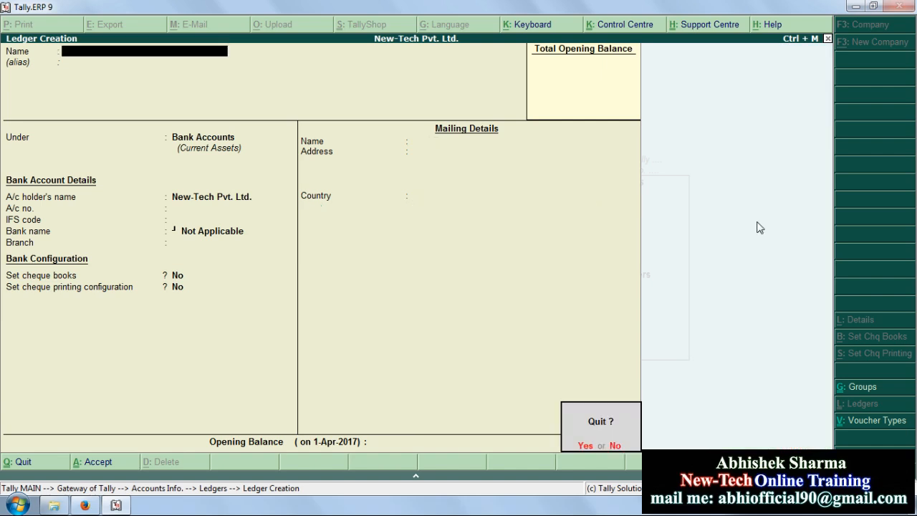
{"action": "key", "text": "Return"}
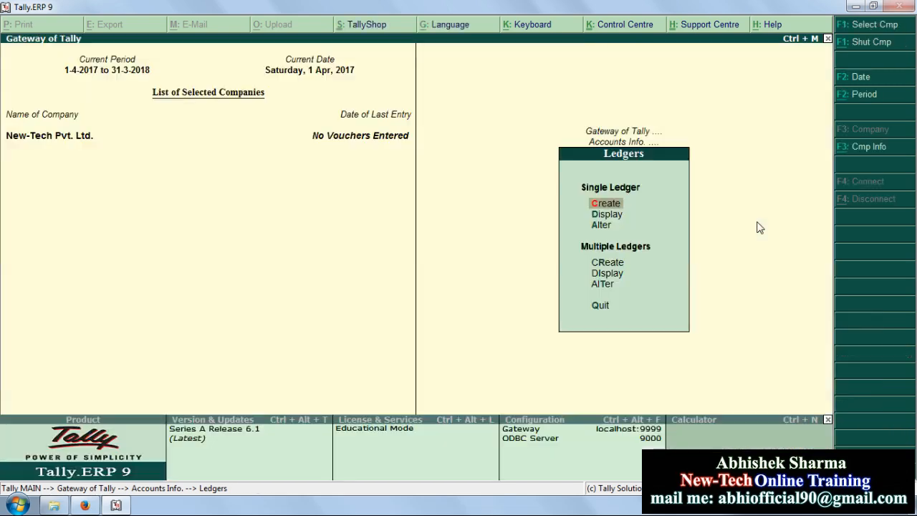
Start another single ledger named Rk Pvt. Ltd., without an alias.
{"action": "key", "text": "Return"}
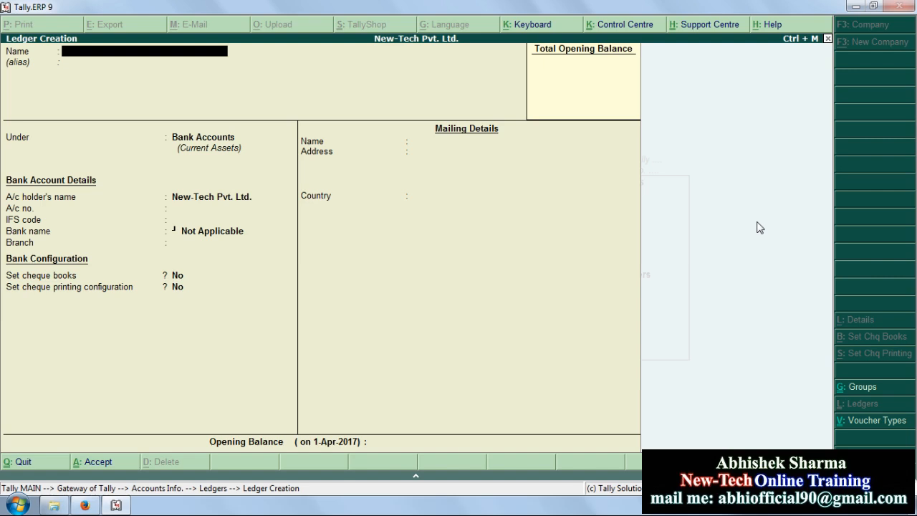
{"action": "type", "text": "Rk Pvt. Ltd."}
{"action": "key", "text": "Return"}
{"action": "key", "text": "Return"}
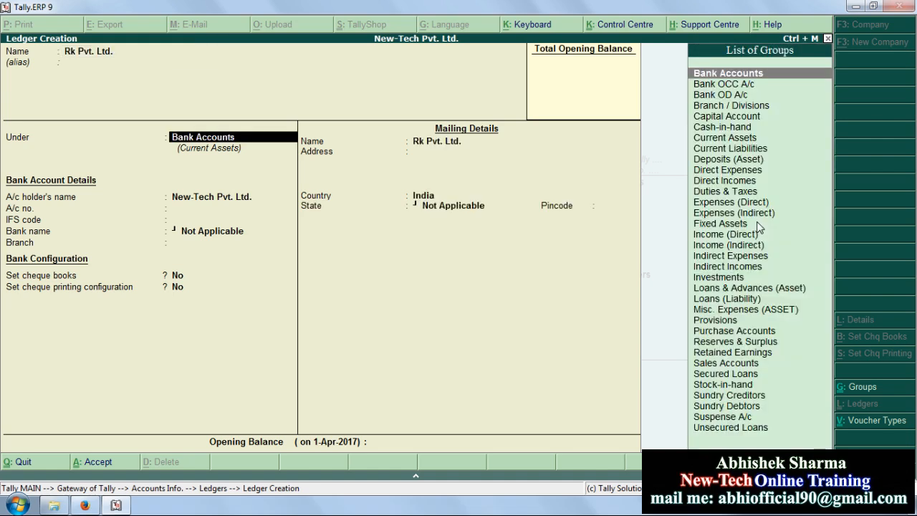
Place the Rk Pvt. Ltd. ledger under the Sundry Debtors group.
{"action": "type", "text": "S"}
{"action": "key", "text": "Down"}
{"action": "key", "text": "Down"}
{"action": "key", "text": "Down"}
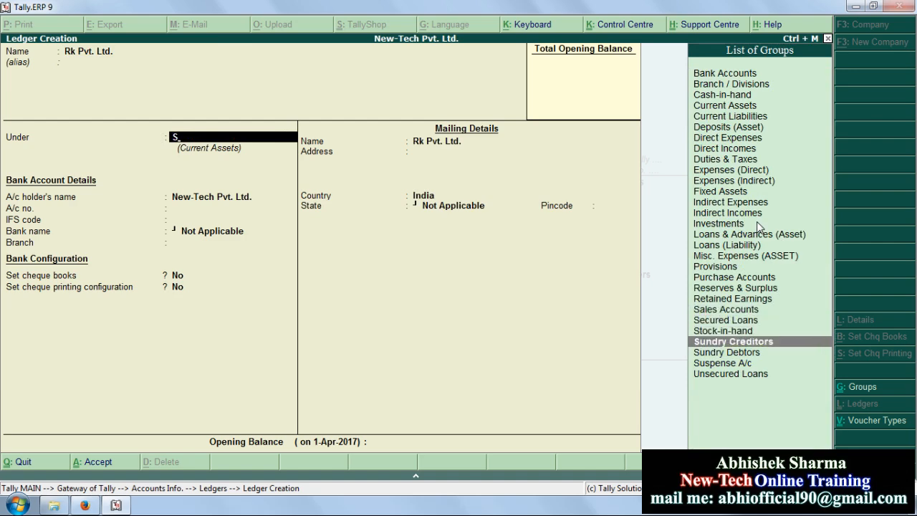
{"action": "key", "text": "Down"}
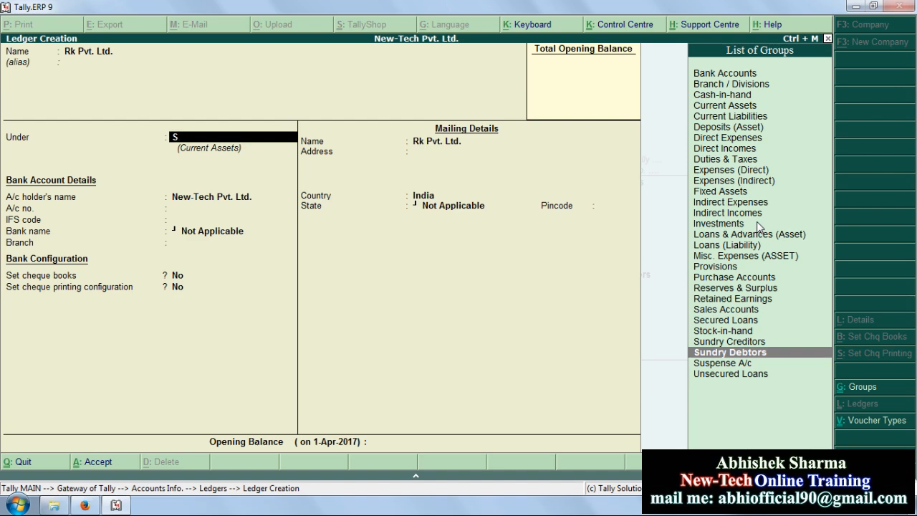
{"action": "key", "text": "Up"}
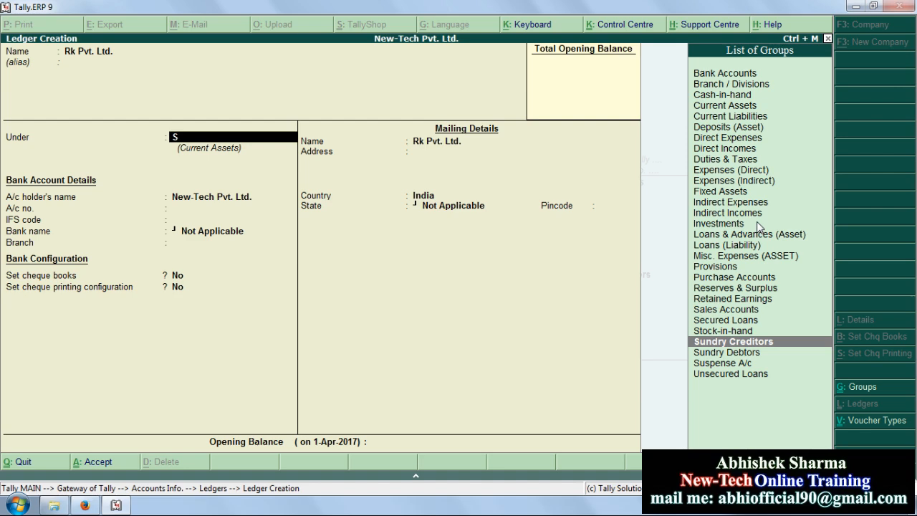
{"action": "key", "text": "Down"}
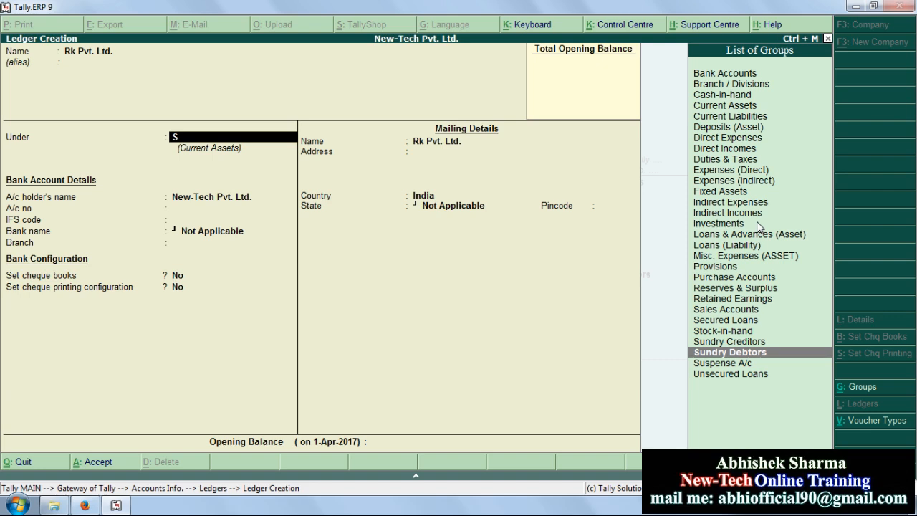
{"action": "key", "text": "Return"}
Save the Rk Pvt. Ltd. ledger with bill-by-bill balances maintained and the remaining defaults.
{"action": "key", "text": "Return"}
{"action": "key", "text": "Return"}
{"action": "key", "text": "Return"}
{"action": "key", "text": "Return"}
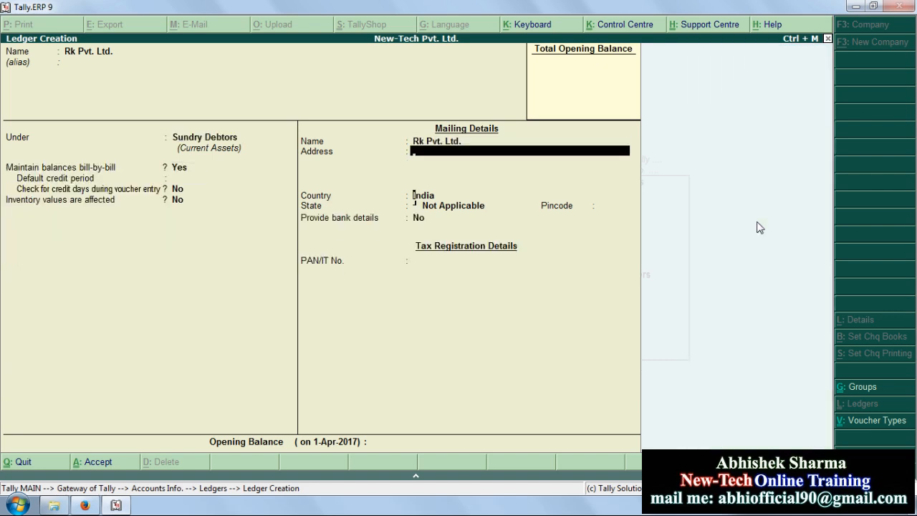
{"action": "key", "text": "Return"}
{"action": "key", "text": "Return"}
{"action": "key", "text": "Return"}
{"action": "key", "text": "Return"}
{"action": "key", "text": "Return"}
{"action": "key", "text": "Return"}
{"action": "key", "text": "Return"}
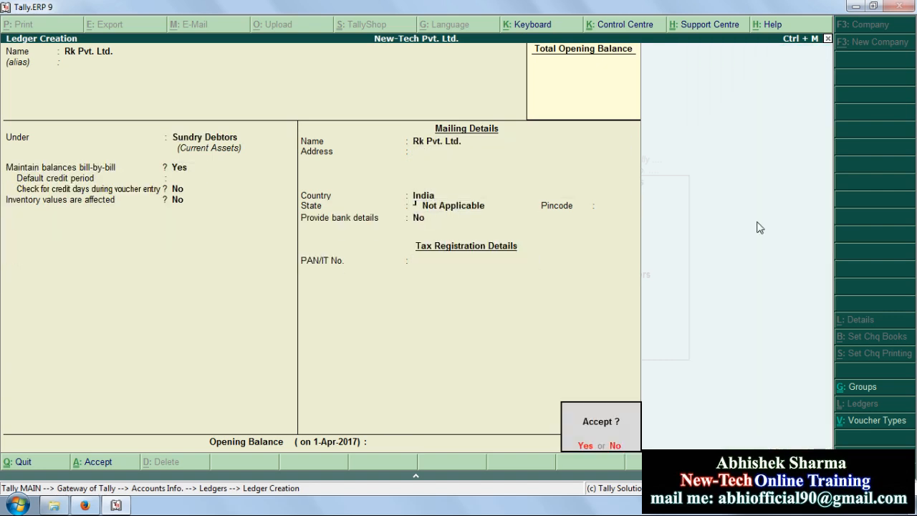
{"action": "key", "text": "Return"}
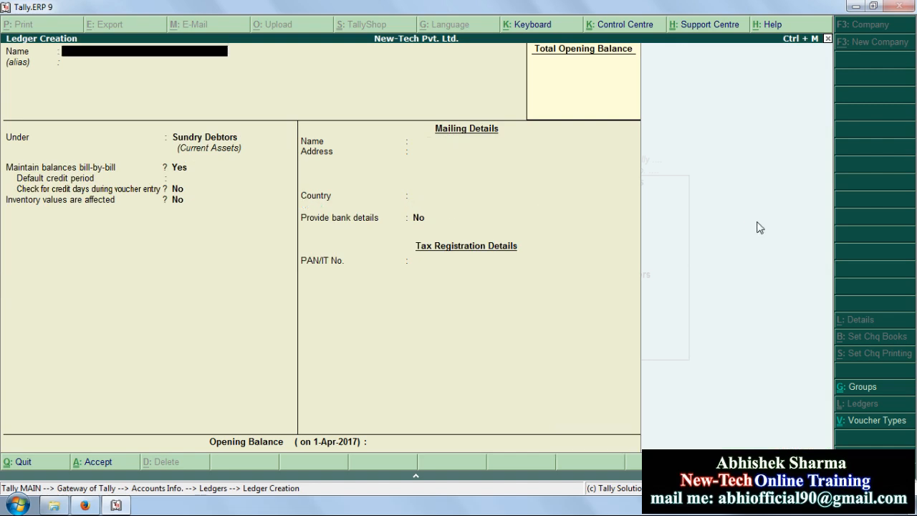